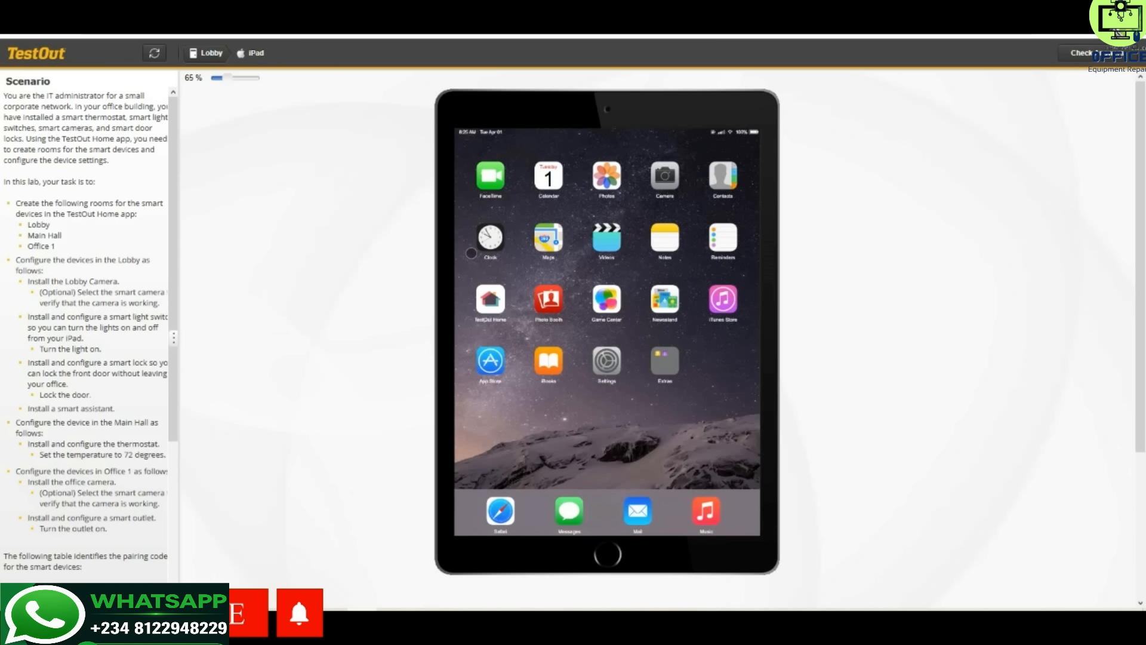
# Open the TestOut Home app on the iPad and add a new room named Lobby.
pyautogui.click(491, 302)
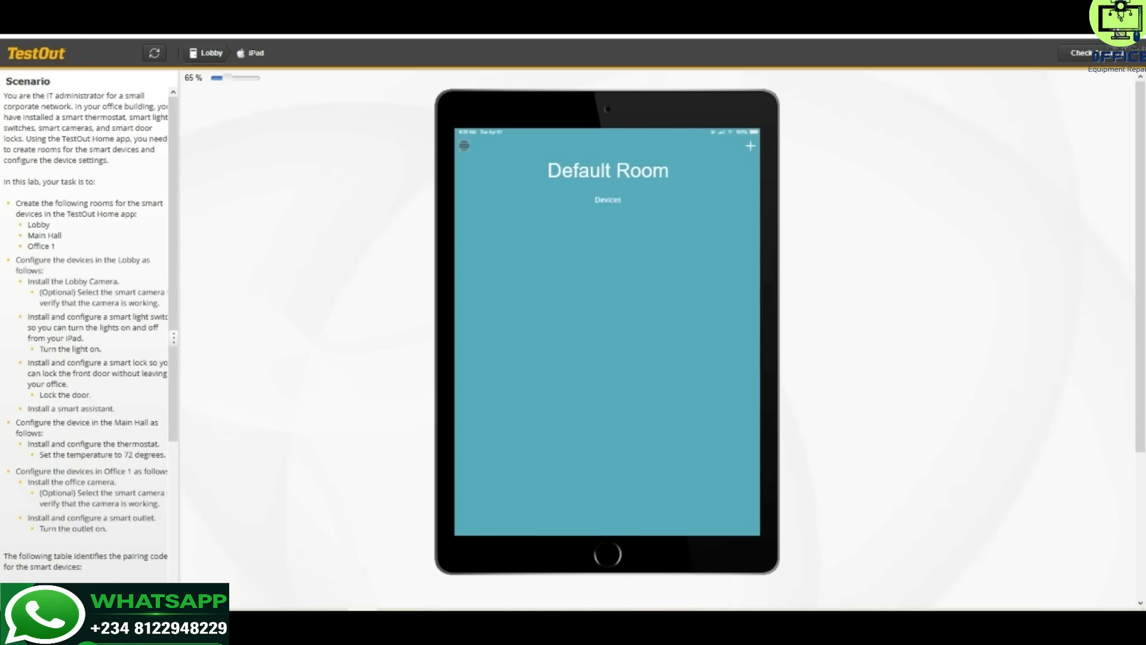
pyautogui.click(464, 146)
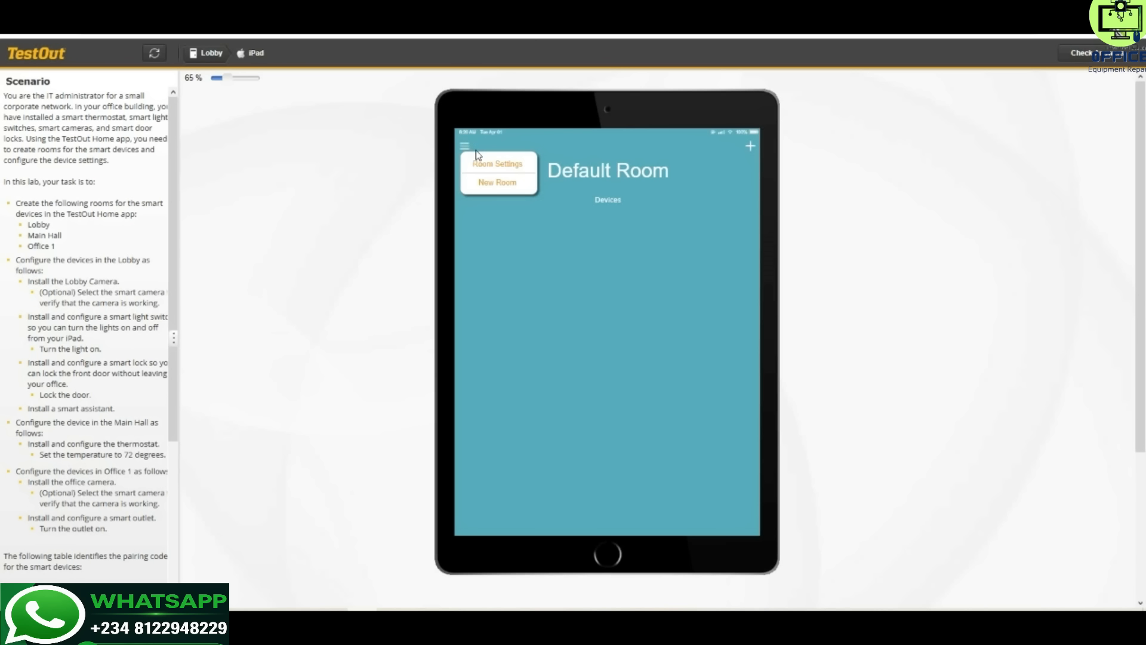
pyautogui.click(496, 185)
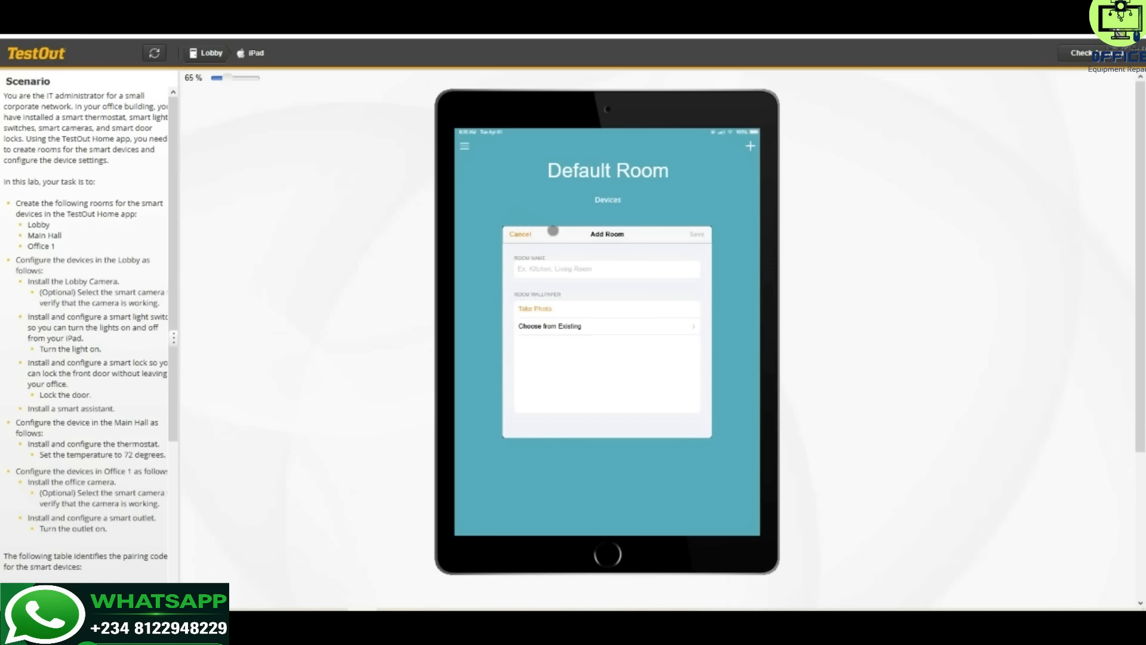
pyautogui.click(547, 268)
pyautogui.press('BackSpace')
pyautogui.write('Lobby')
pyautogui.click(696, 234)
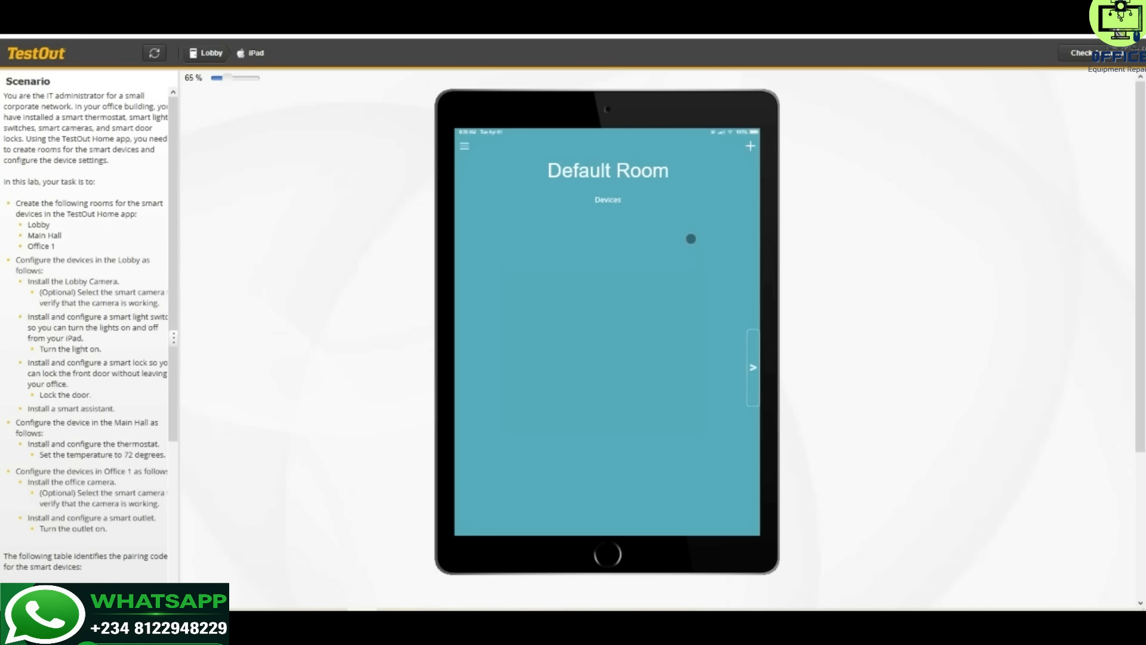
# Add a new room named Main Hall and save it.
pyautogui.click(467, 146)
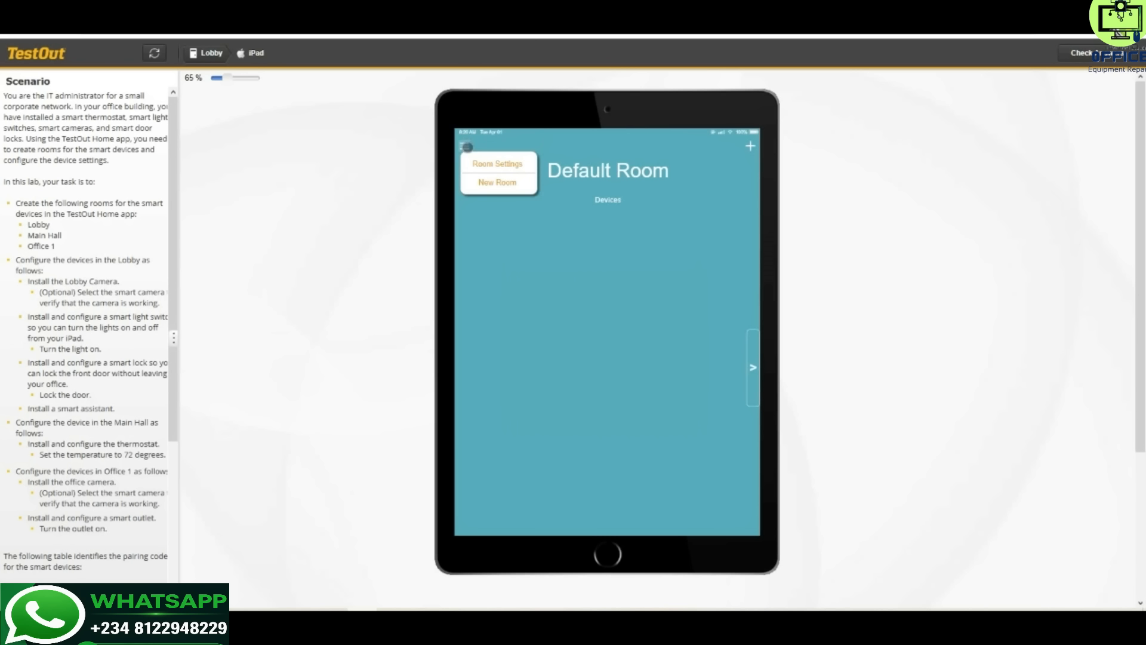
pyautogui.click(498, 187)
pyautogui.click(542, 271)
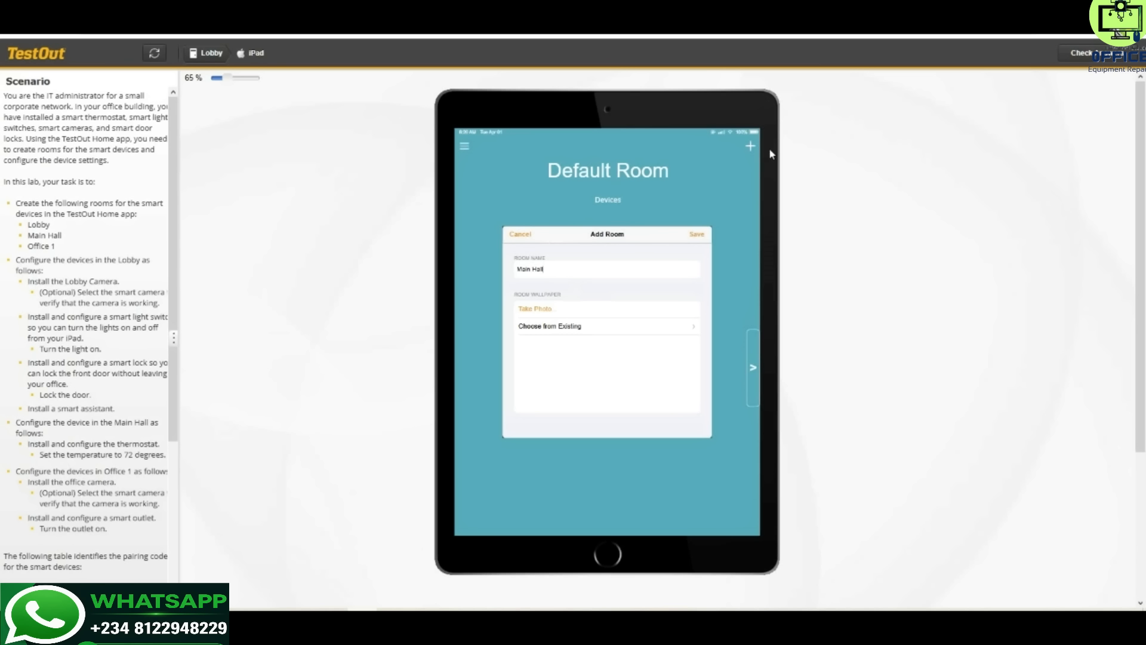
pyautogui.click(699, 235)
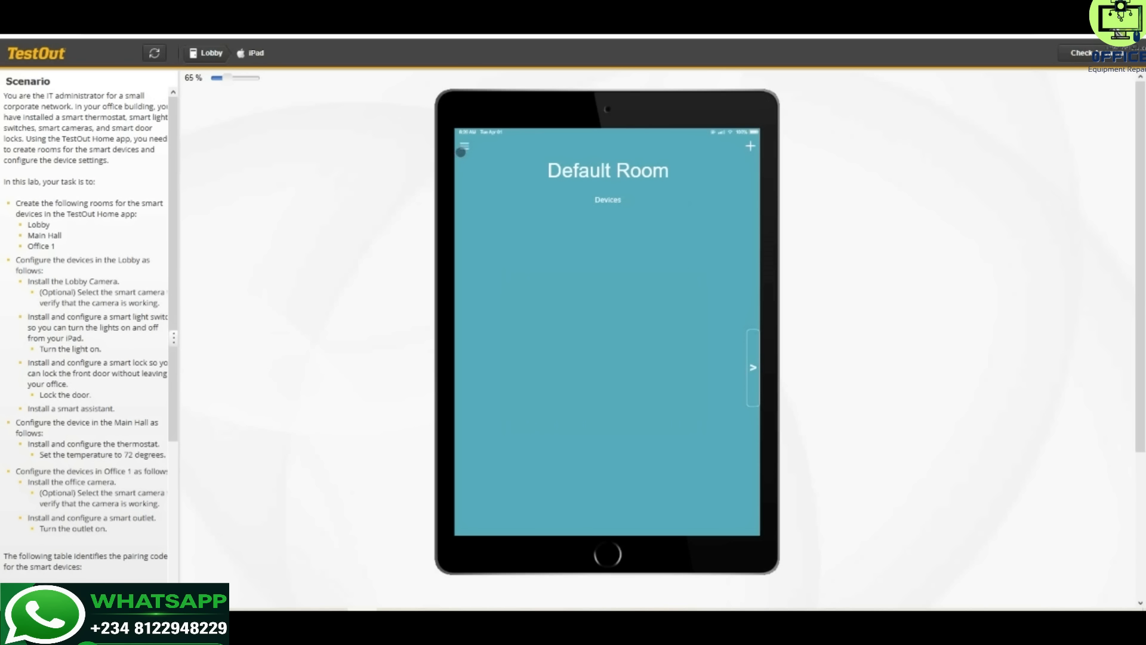
# Add a new room named Office 1 and save it.
pyautogui.click(463, 148)
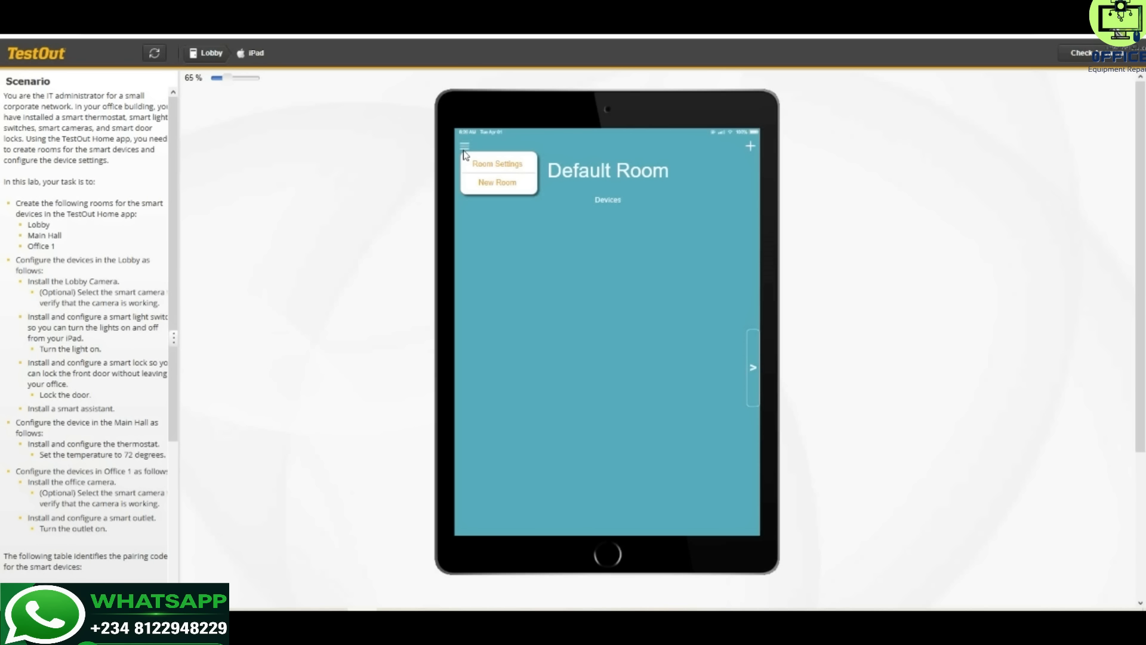
pyautogui.click(488, 189)
pyautogui.click(566, 271)
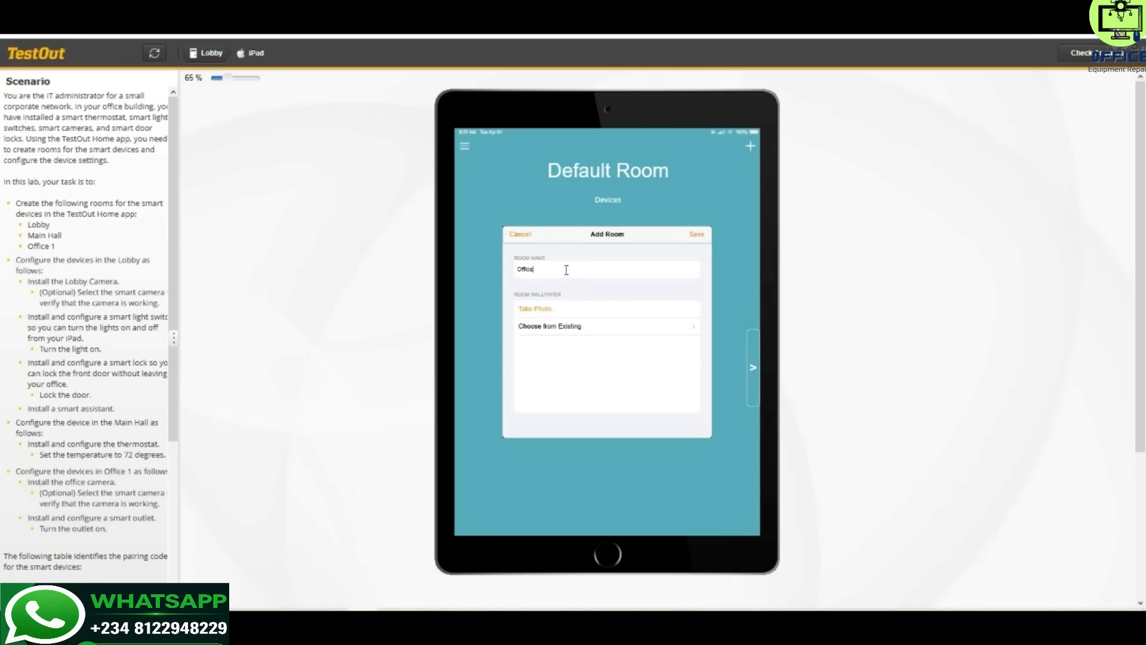
pyautogui.click(698, 235)
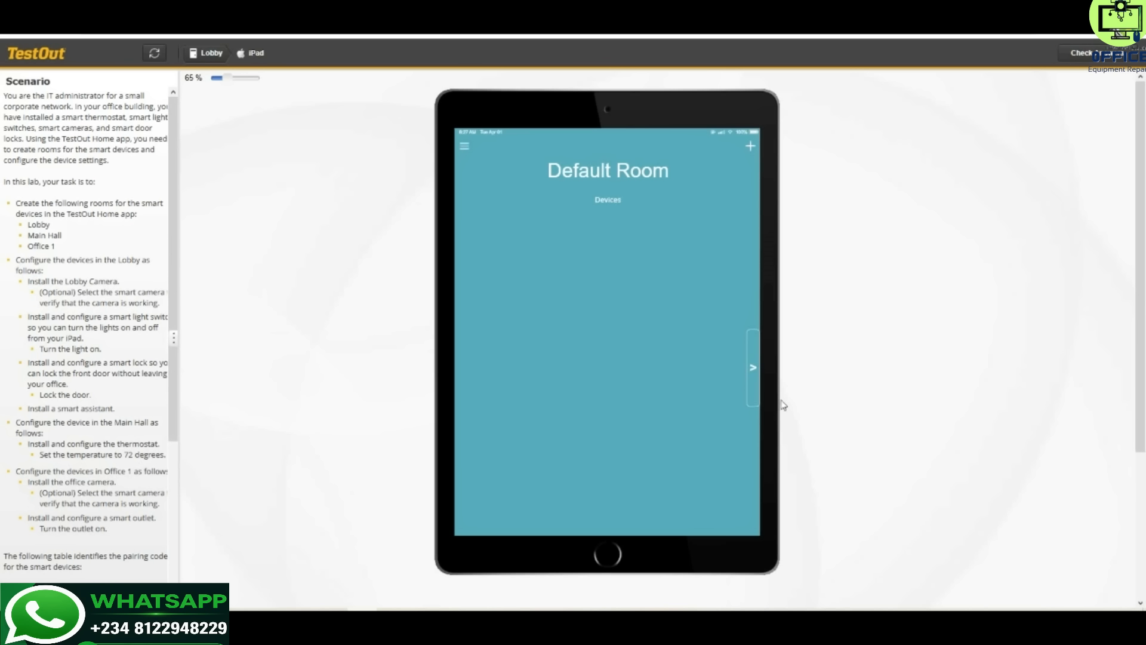
# In the Lobby room, start adding a device and choose Lobby Camera from the found devices.
pyautogui.click(754, 367)
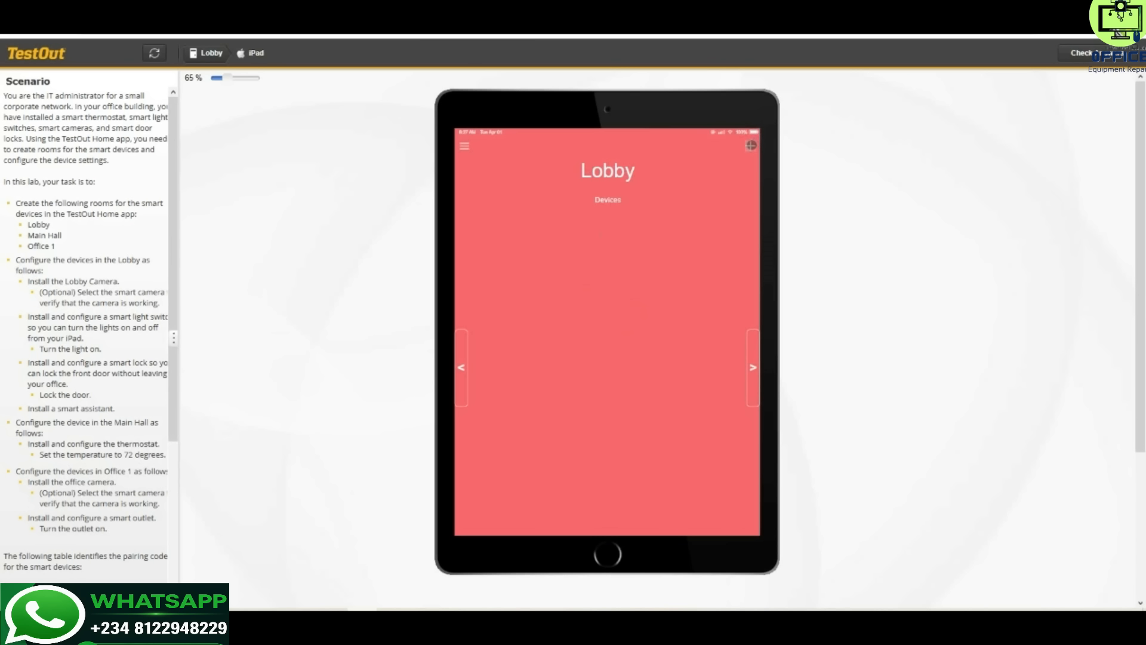
pyautogui.click(750, 145)
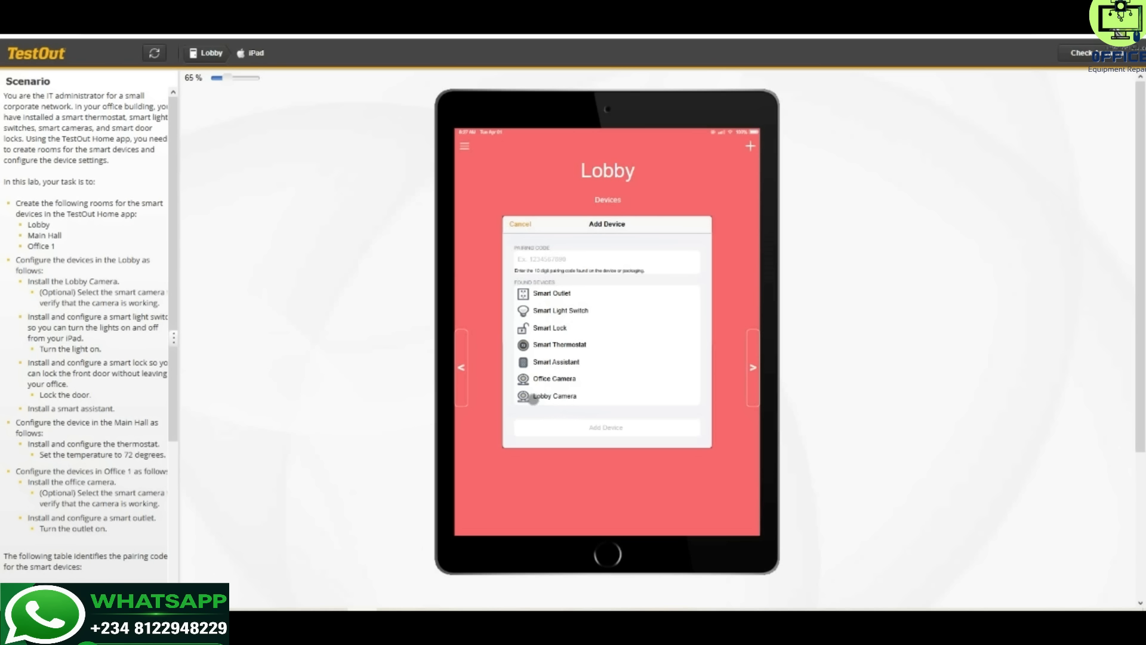
pyautogui.click(534, 396)
pyautogui.moveTo(170, 301); pyautogui.dragTo(173, 444)
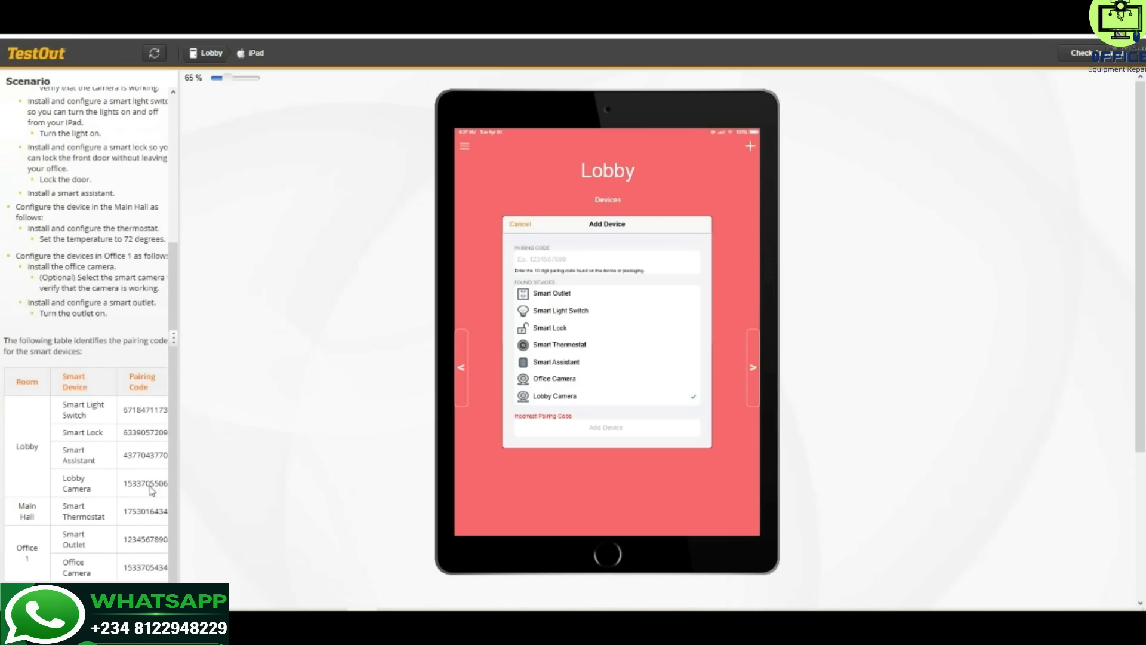
pyautogui.moveTo(126, 486); pyautogui.dragTo(174, 487)
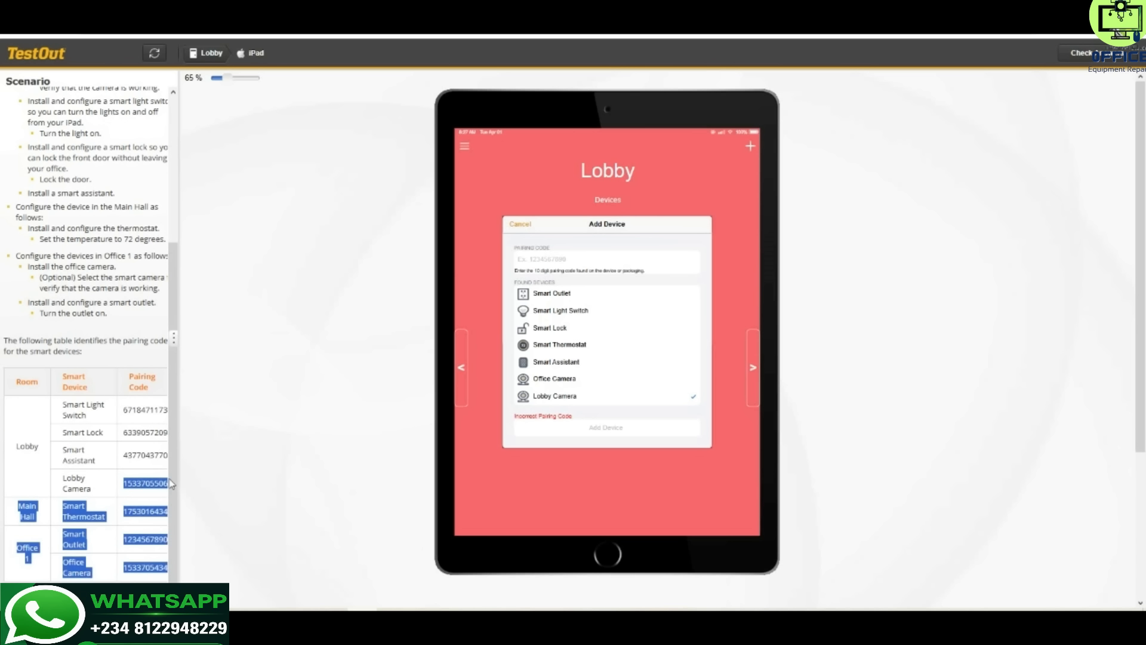
pyautogui.hotkey('ctrl', 'c')
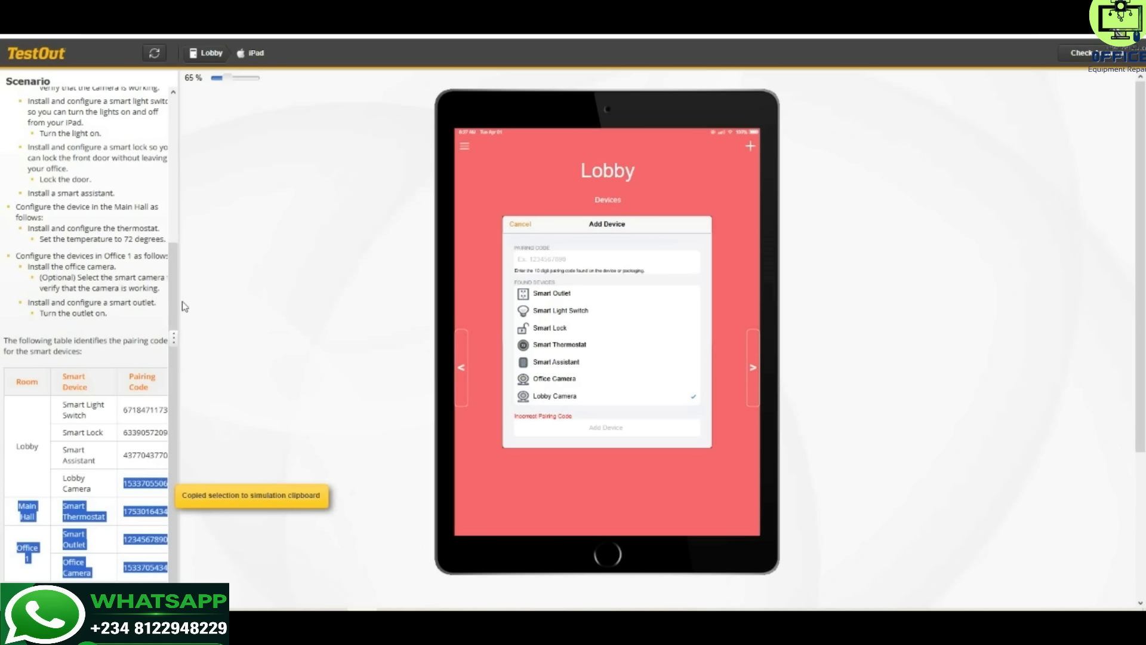
pyautogui.click(173, 344)
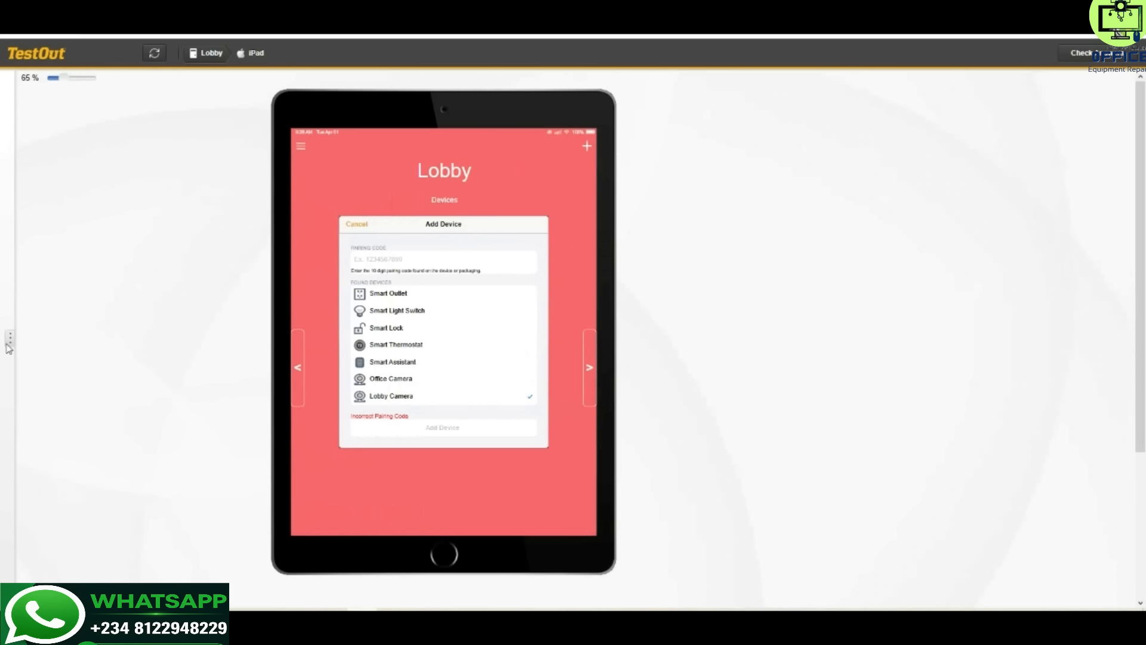
pyautogui.click(10, 344)
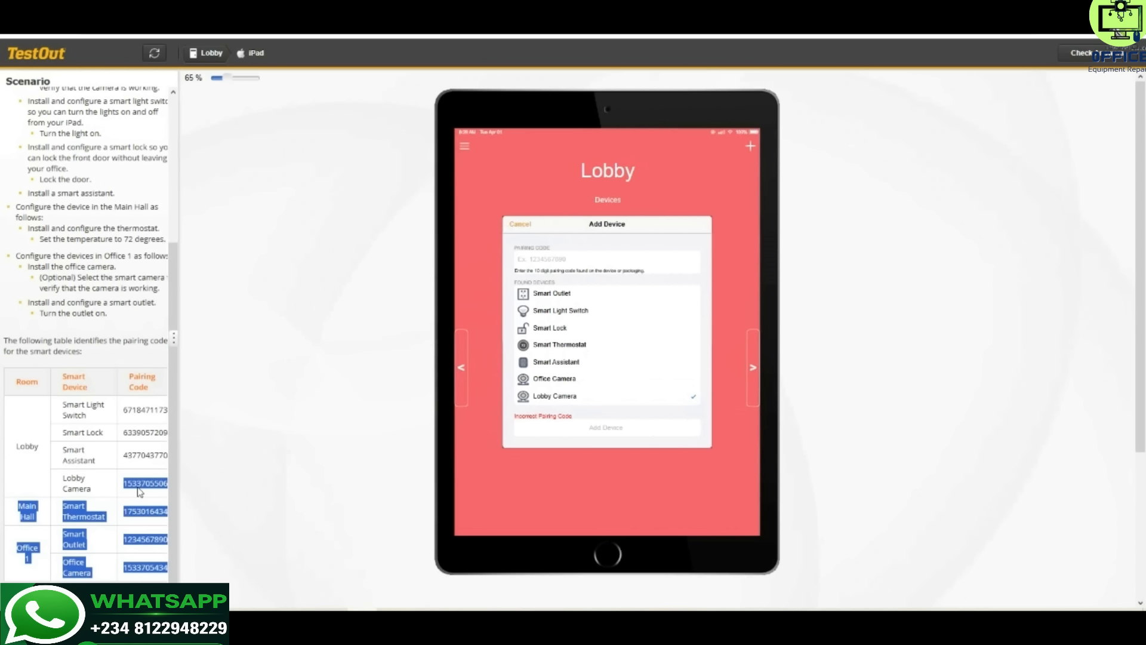
pyautogui.click(139, 492)
pyautogui.moveTo(125, 483); pyautogui.dragTo(142, 487)
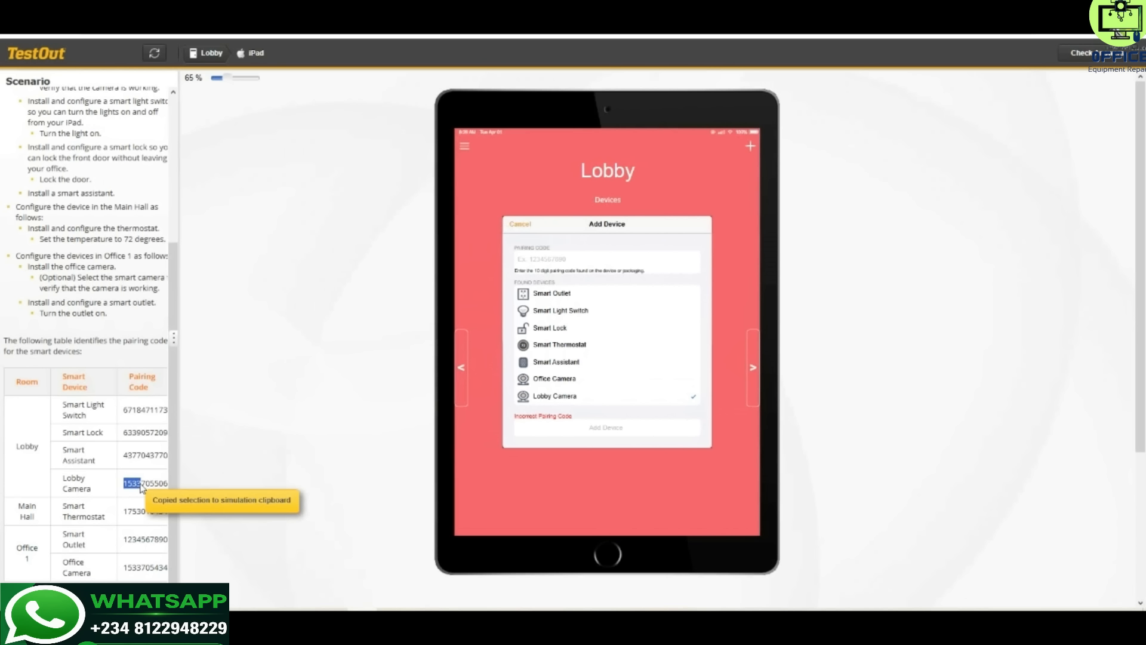
# Copy the Lobby Camera's pairing code from the scenario table, enter it as the pairing code and add the camera.
pyautogui.doubleClick(129, 487)
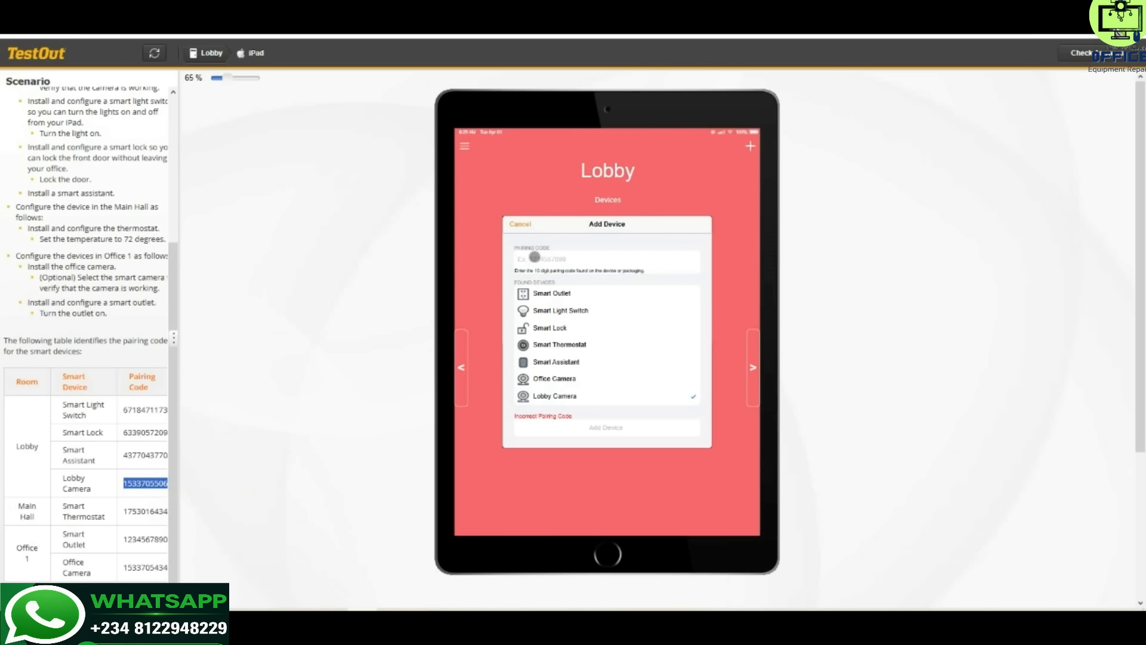
pyautogui.click(534, 256)
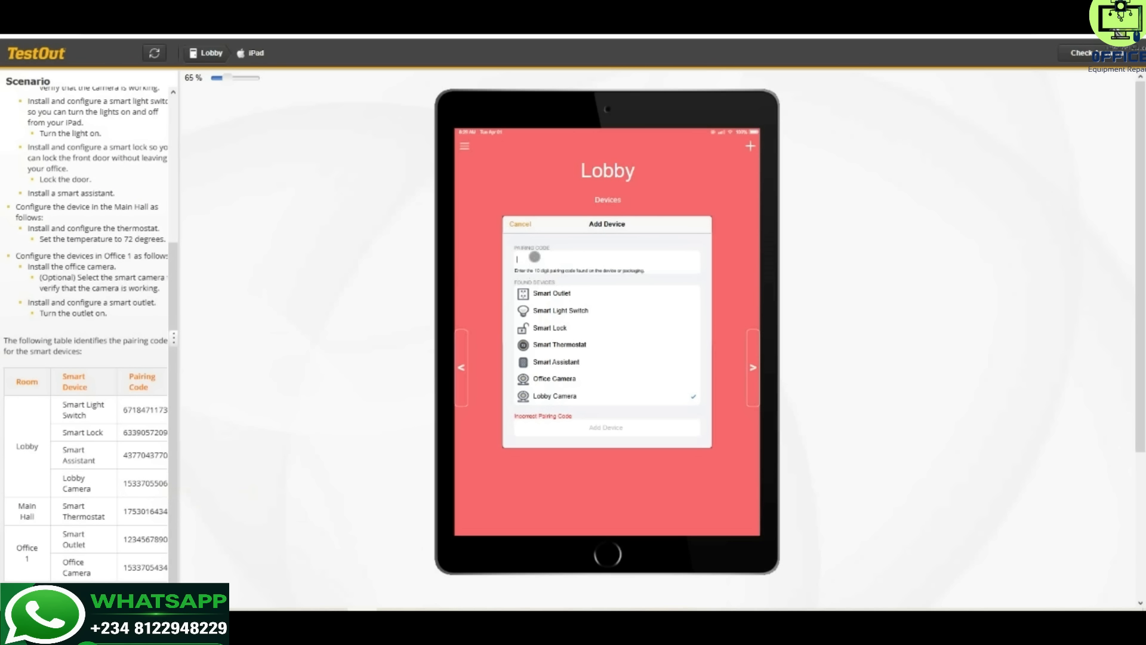
pyautogui.hotkey('ctrl', 'v')
pyautogui.click(605, 427)
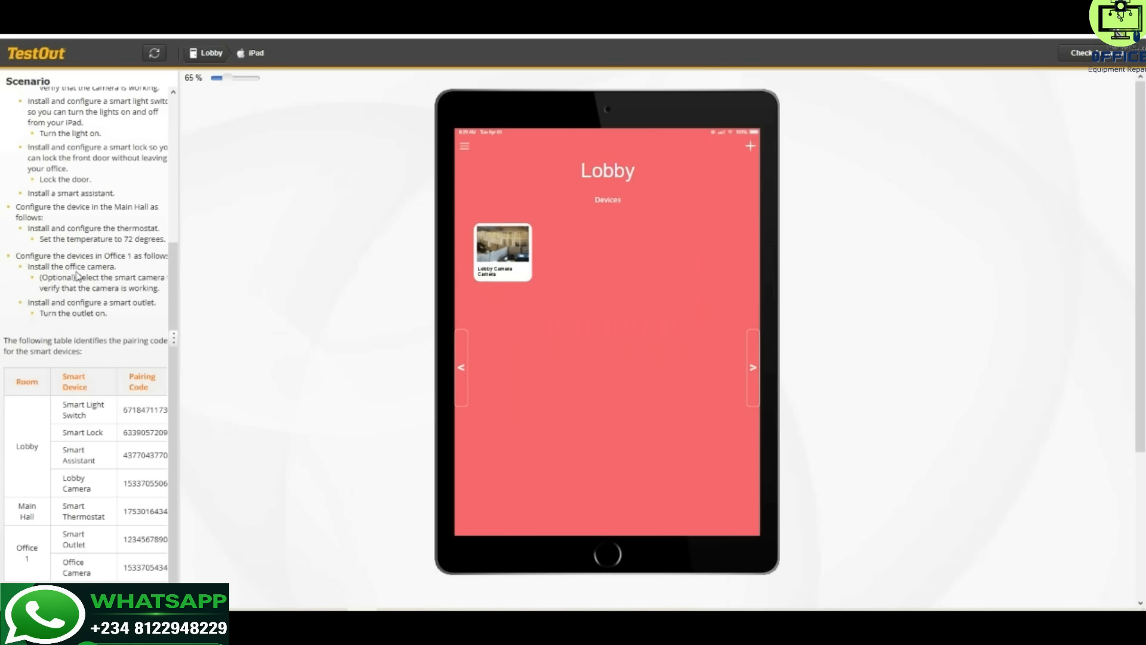
# Add the Smart Light Switch to the Lobby using its pairing code from the scenario table, and turn the light on.
pyautogui.scroll(3, 62, 259)
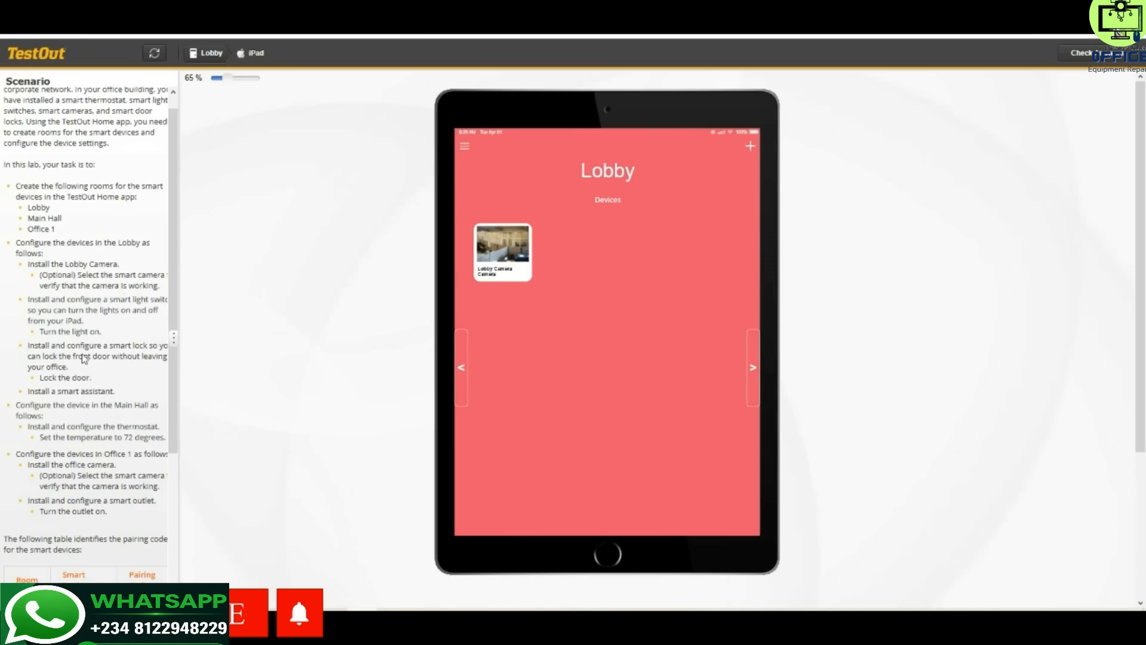
pyautogui.scroll(-3, 111, 424)
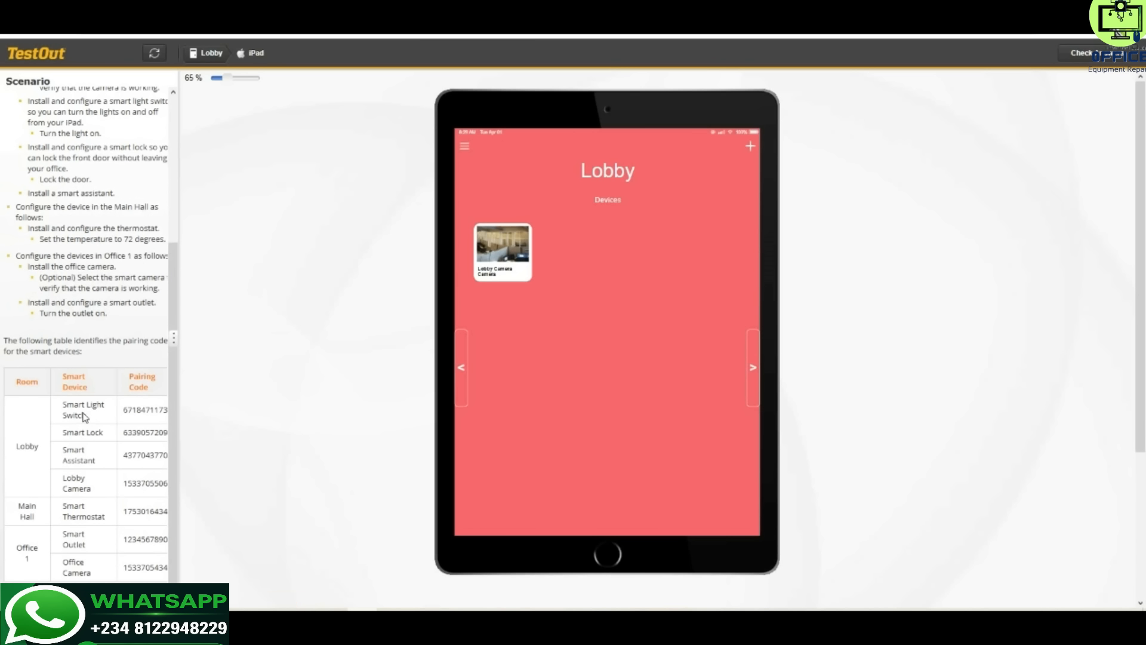
pyautogui.moveTo(125, 412); pyautogui.dragTo(167, 408)
pyautogui.hotkey('ctrl', 'c')
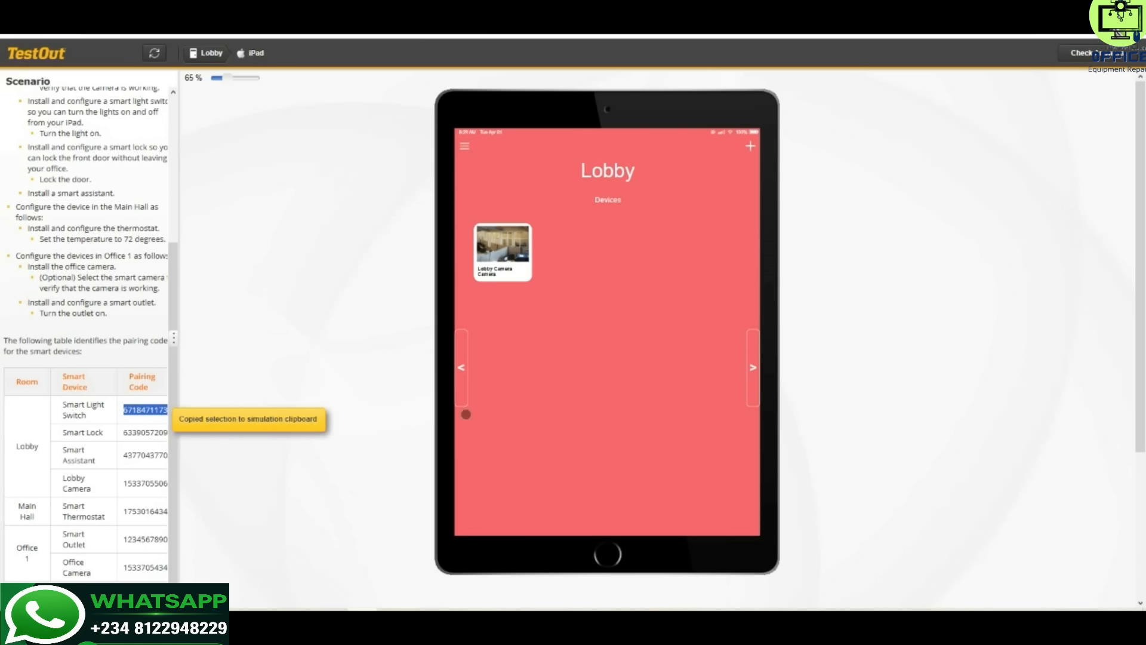
pyautogui.click(751, 147)
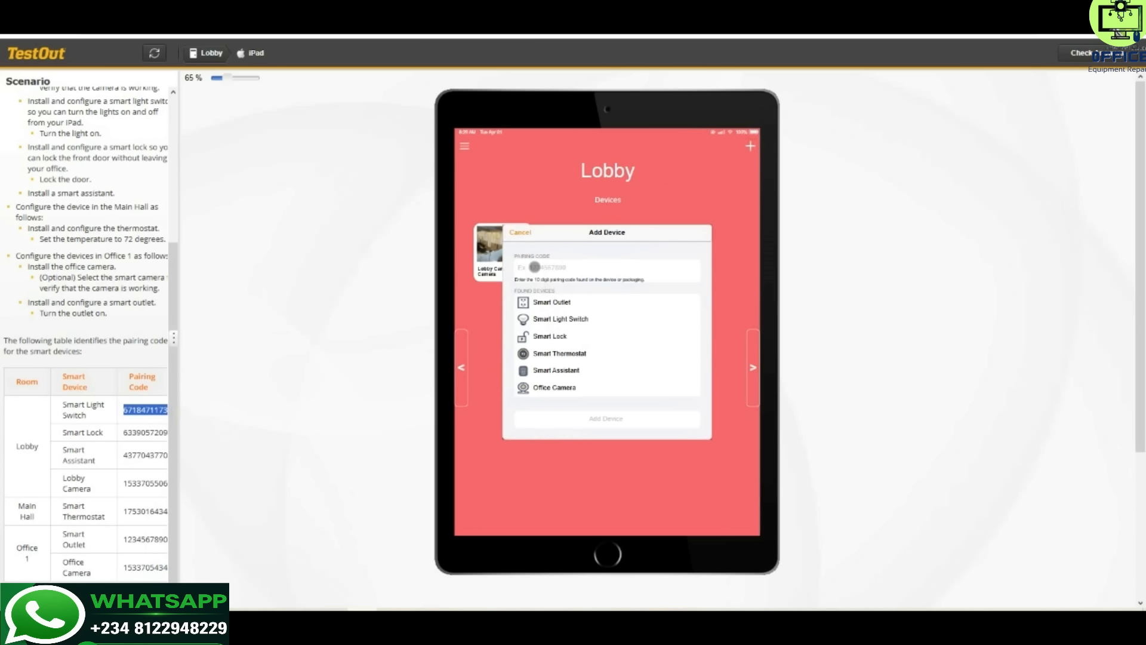
pyautogui.click(535, 267)
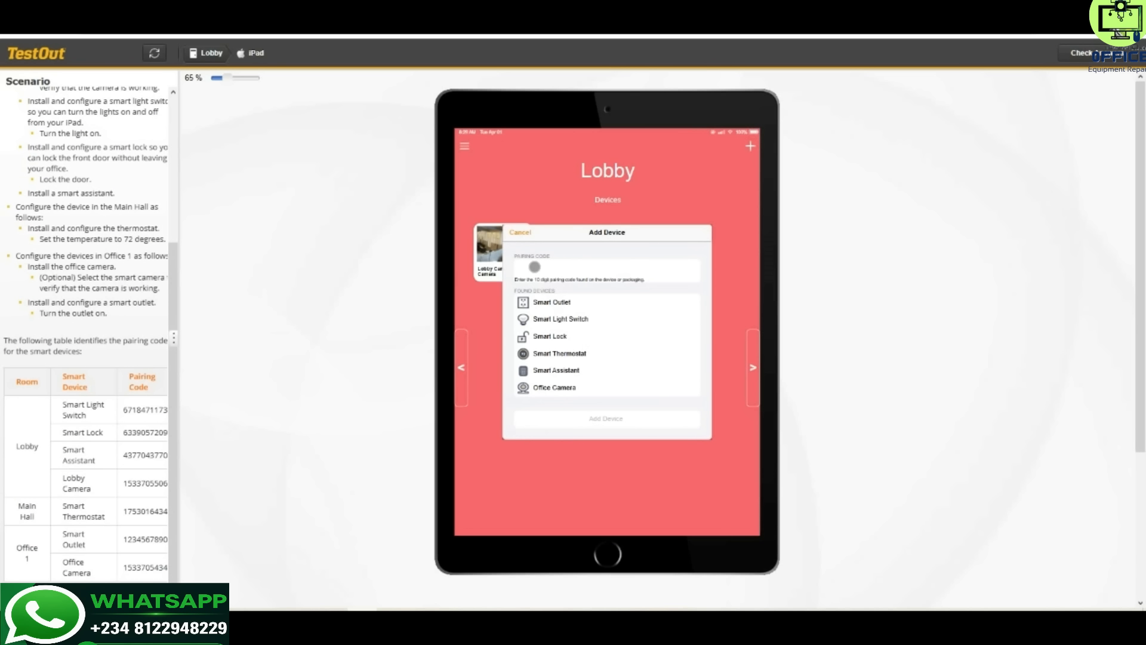
pyautogui.hotkey('ctrl', 'v')
pyautogui.click(572, 317)
pyautogui.click(611, 420)
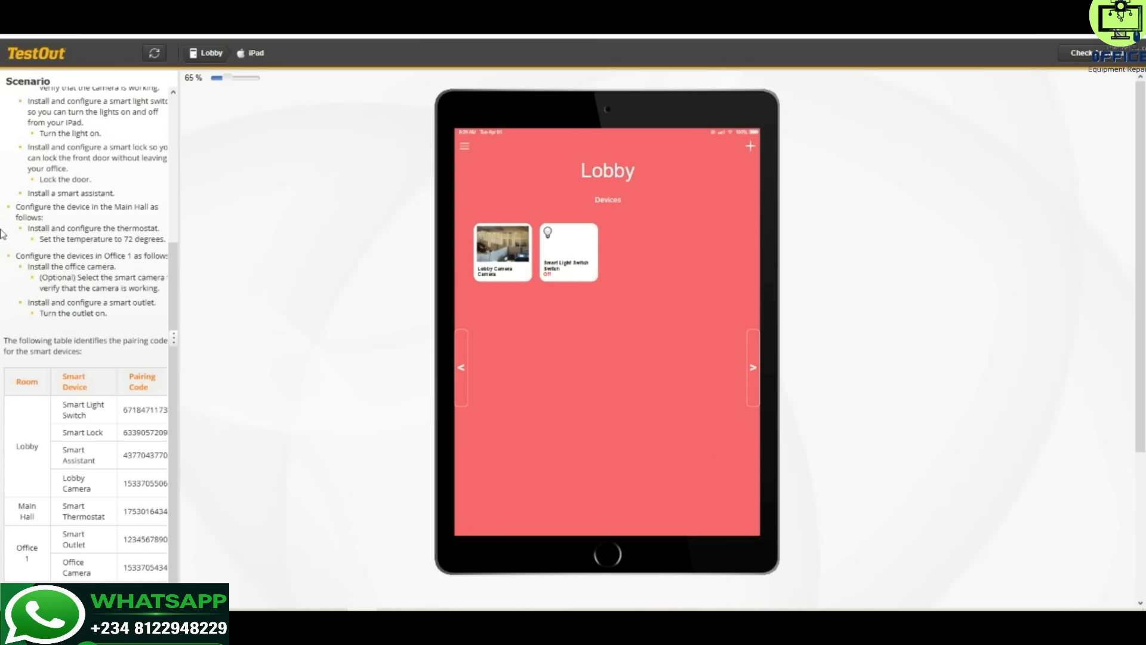
pyautogui.scroll(3, 104, 210)
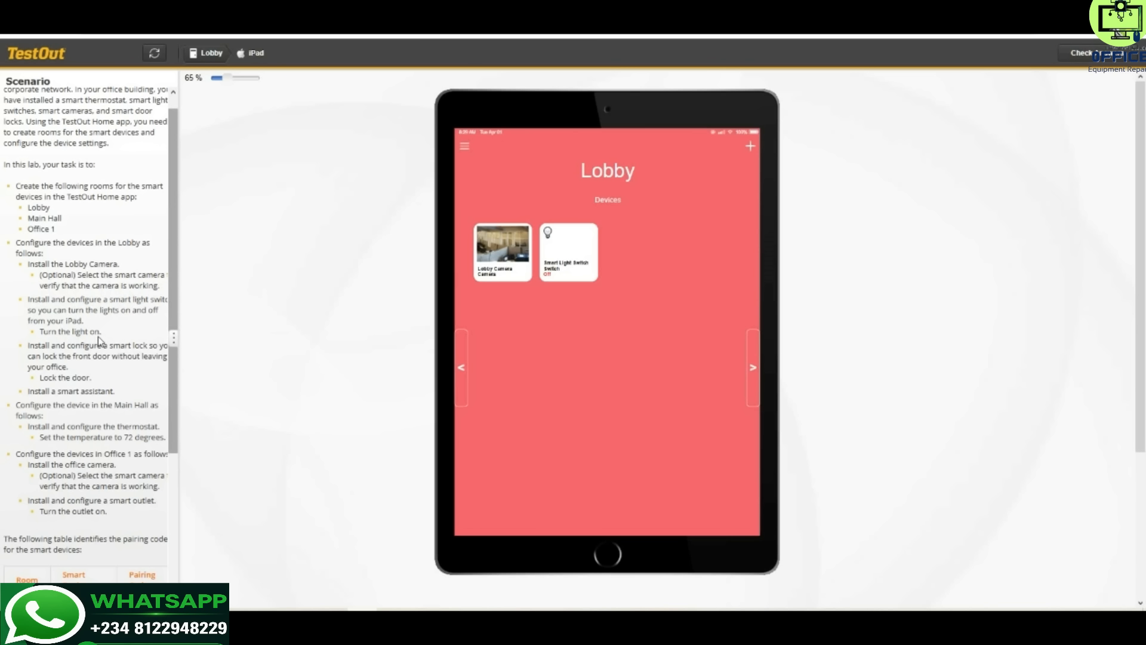
pyautogui.click(570, 258)
# Add the Smart Lock to the Lobby using its pairing code from the scenario table, and lock the door.
pyautogui.moveTo(173, 407); pyautogui.dragTo(211, 572)
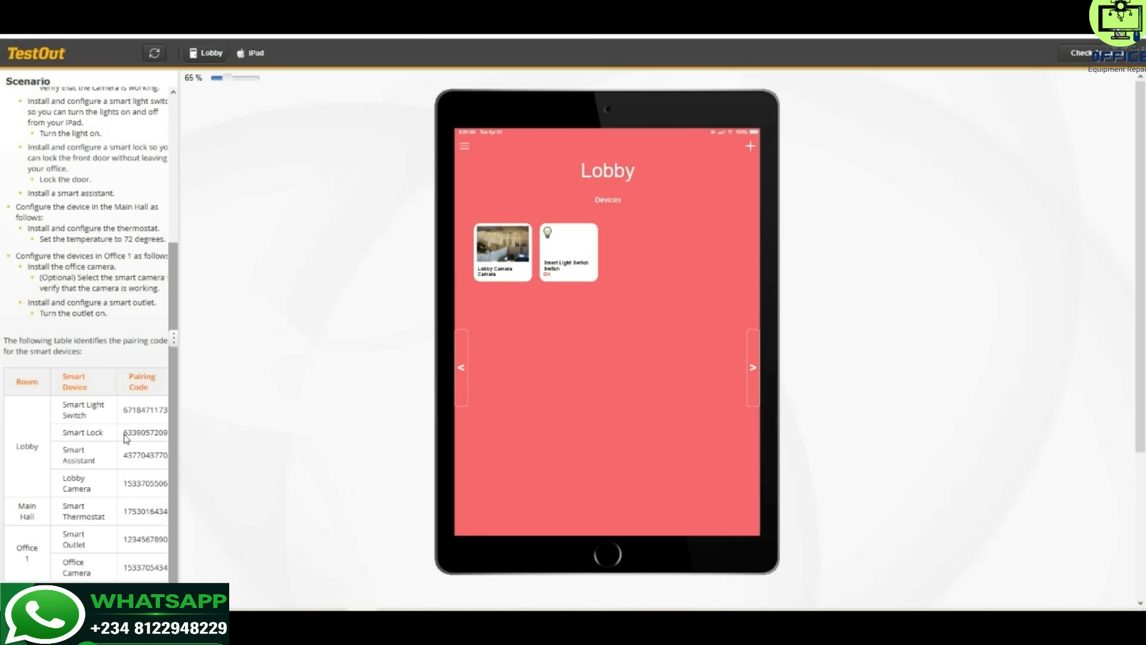
pyautogui.moveTo(125, 435); pyautogui.dragTo(167, 436)
pyautogui.hotkey('ctrl', 'c')
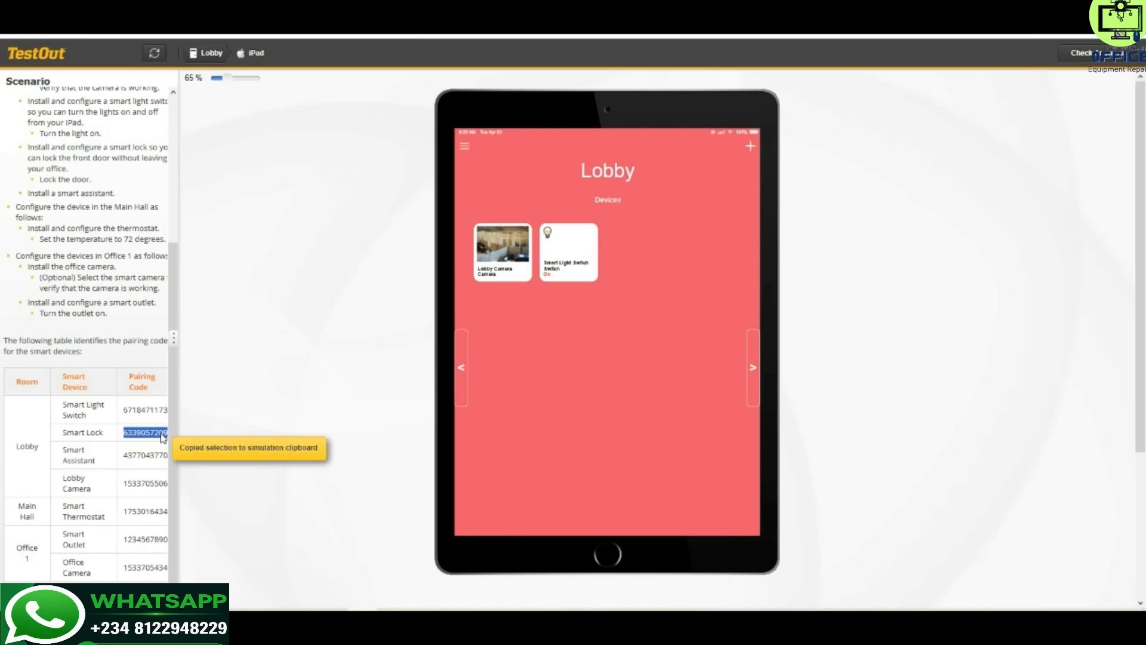
pyautogui.click(748, 147)
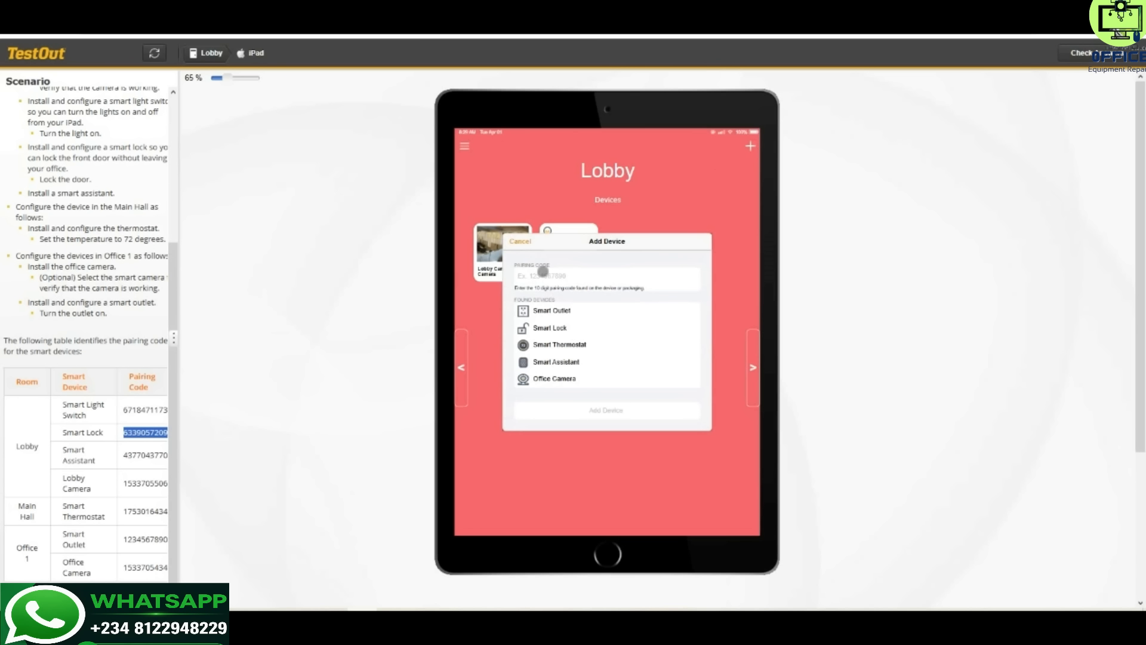
pyautogui.click(543, 272)
pyautogui.hotkey('ctrl', 'v')
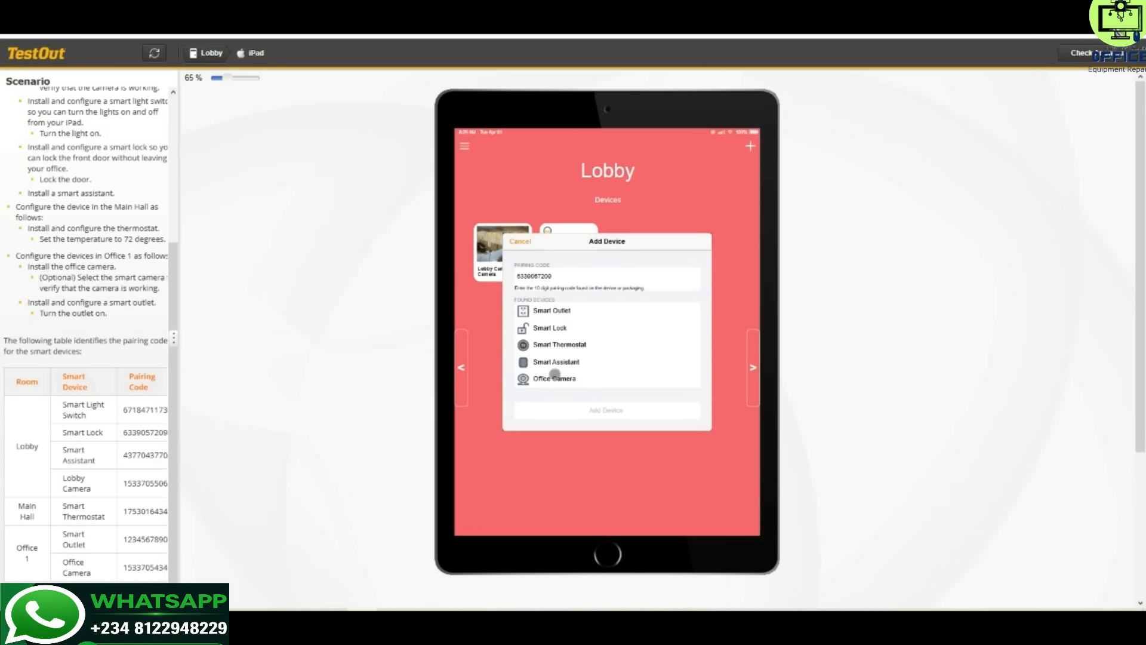
pyautogui.click(545, 329)
pyautogui.click(597, 414)
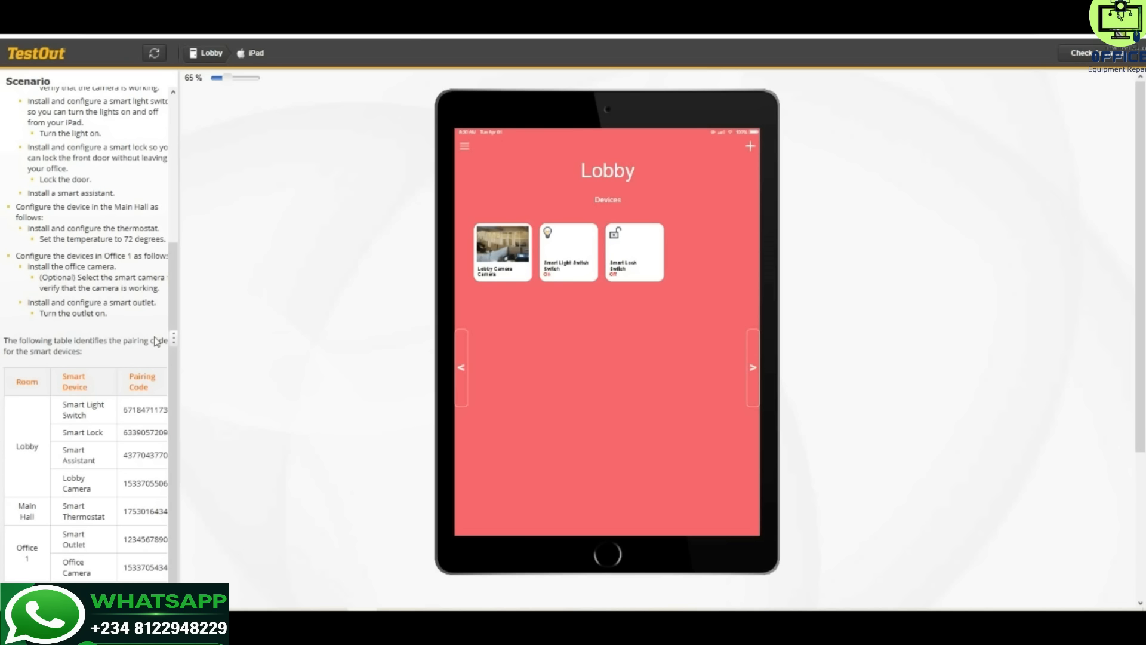
pyautogui.scroll(4, 133, 289)
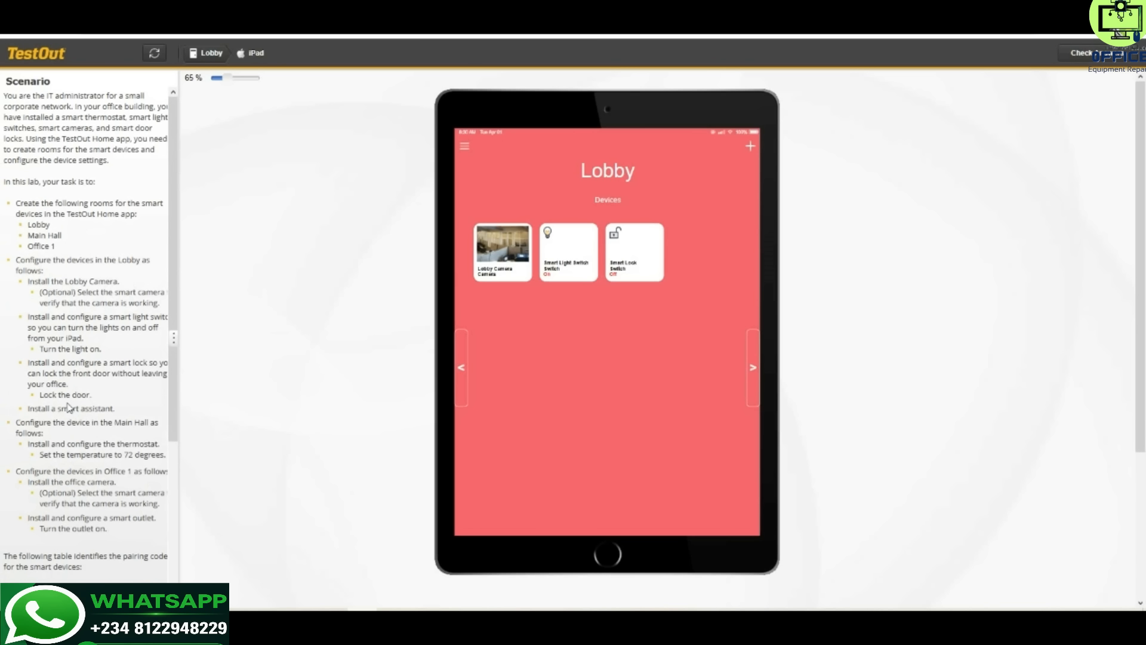
pyautogui.click(621, 264)
# Add the Smart Assistant to the Lobby using its pairing code copied from the scenario table.
pyautogui.scroll(-3, 74, 483)
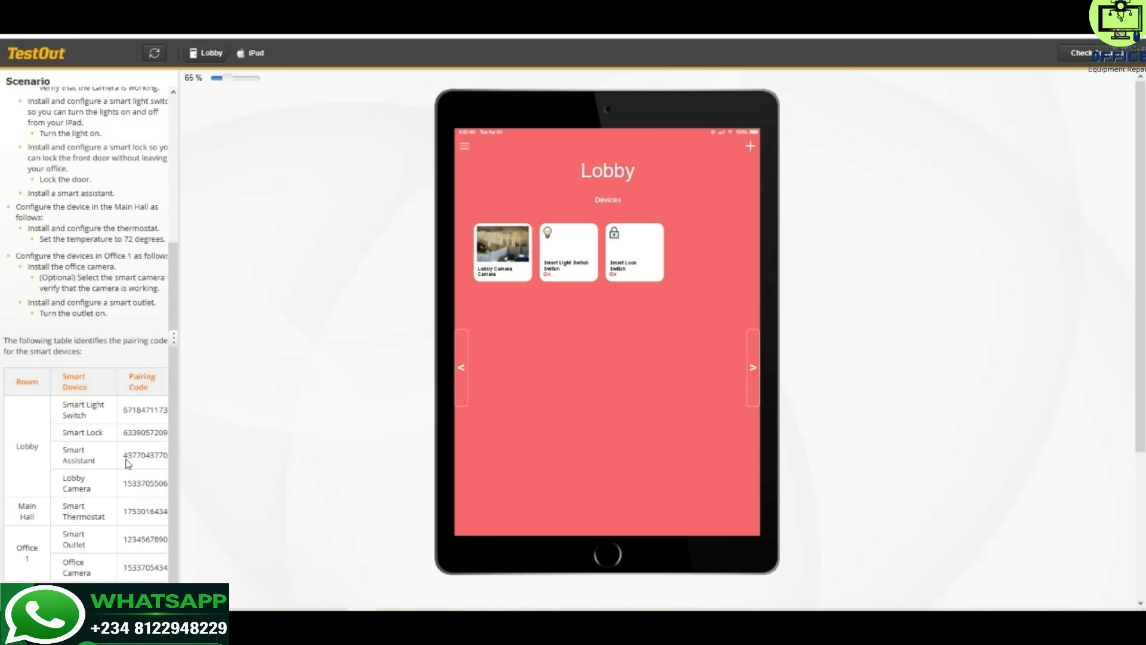
pyautogui.moveTo(125, 458); pyautogui.dragTo(169, 462)
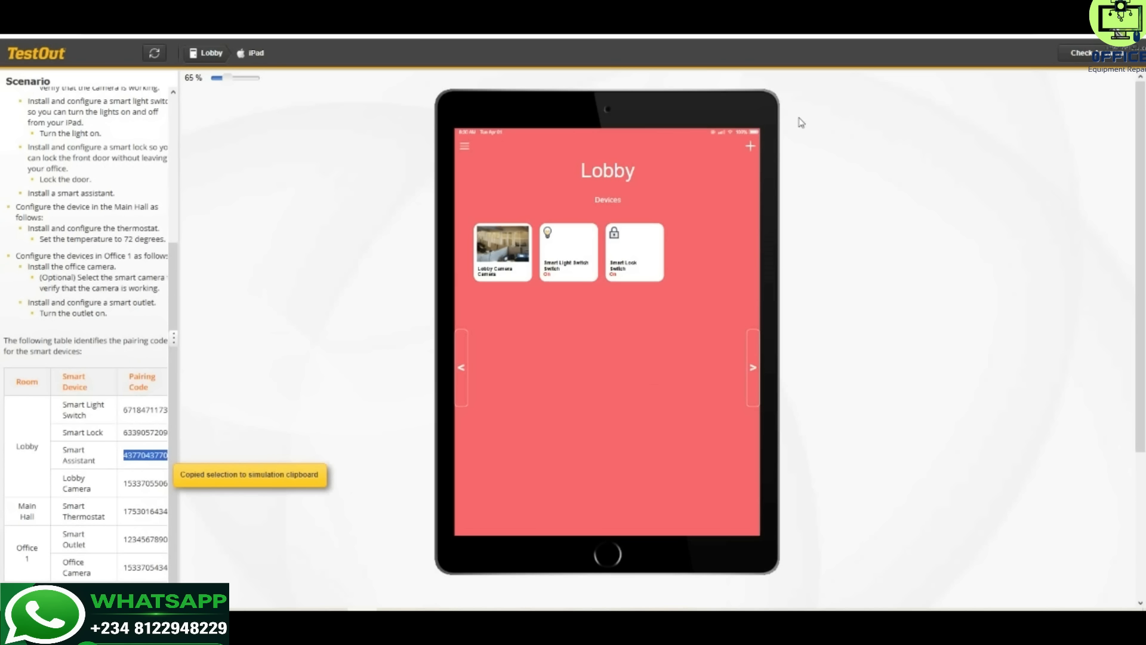
pyautogui.click(748, 147)
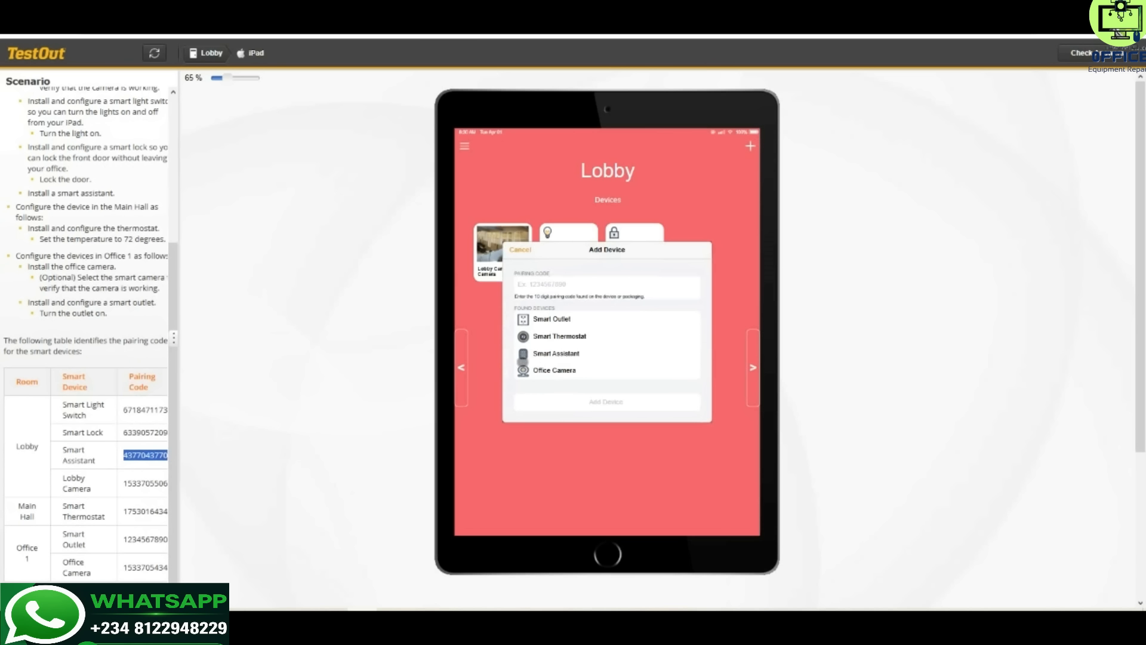
pyautogui.click(559, 287)
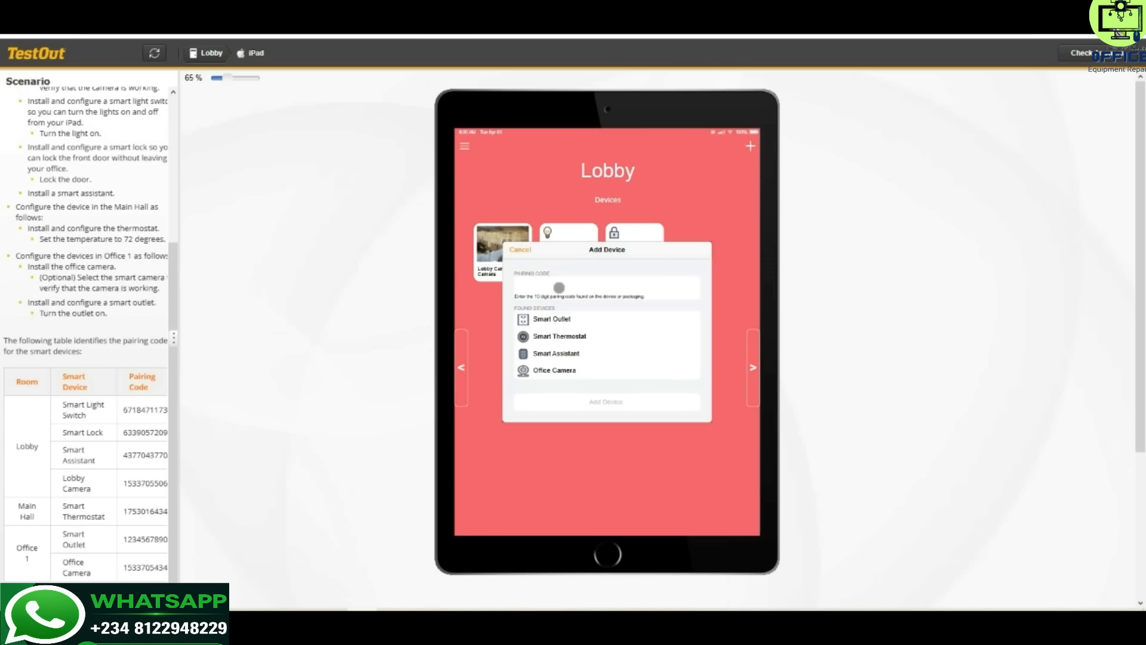
pyautogui.hotkey('ctrl', 'v')
pyautogui.click(550, 355)
pyautogui.click(590, 403)
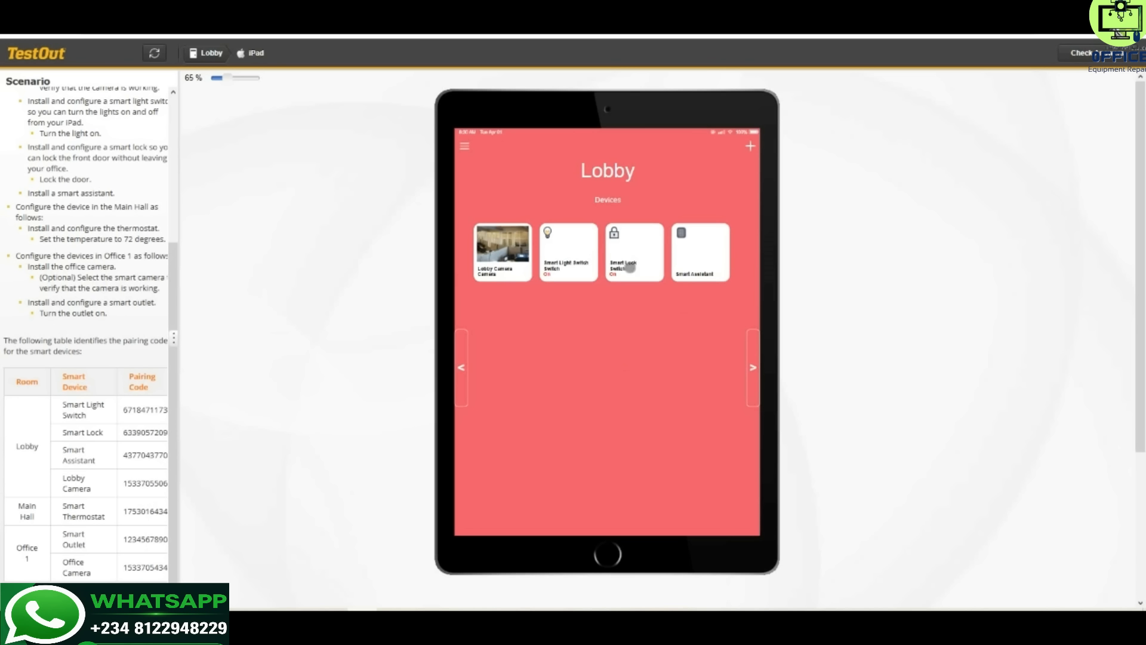
# Review the remaining tasks, switch to the Main Hall room and locate the Smart Thermostat's entry in the pairing code table.
pyautogui.scroll(3, 128, 281)
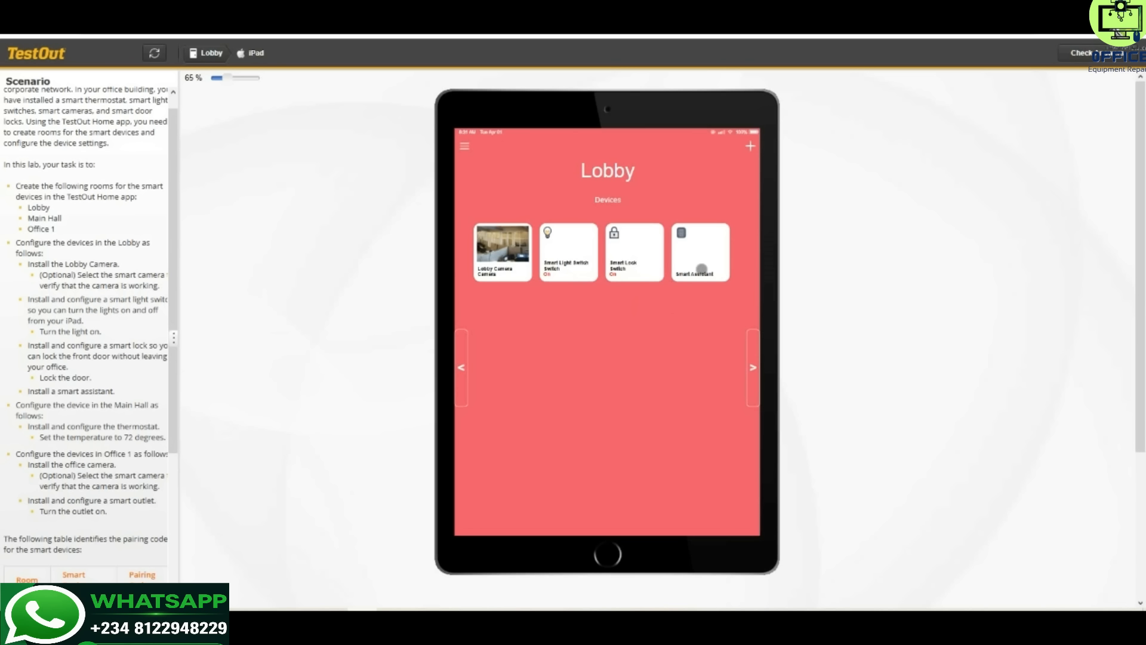
pyautogui.click(751, 361)
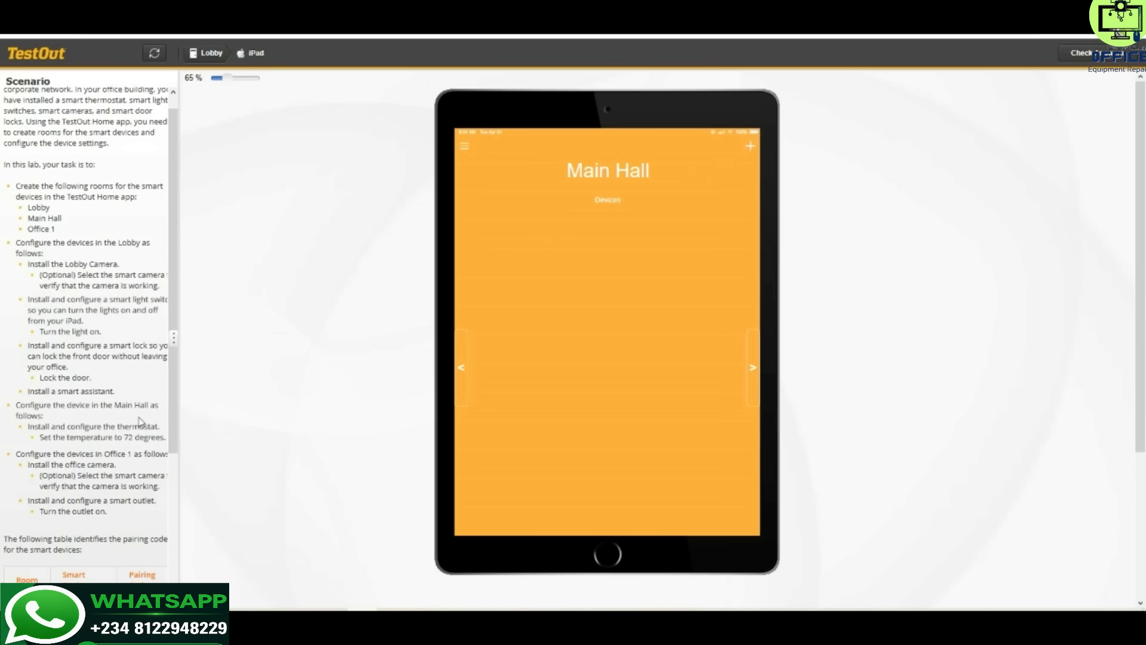
pyautogui.scroll(-3, 119, 429)
pyautogui.scroll(-3, 120, 429)
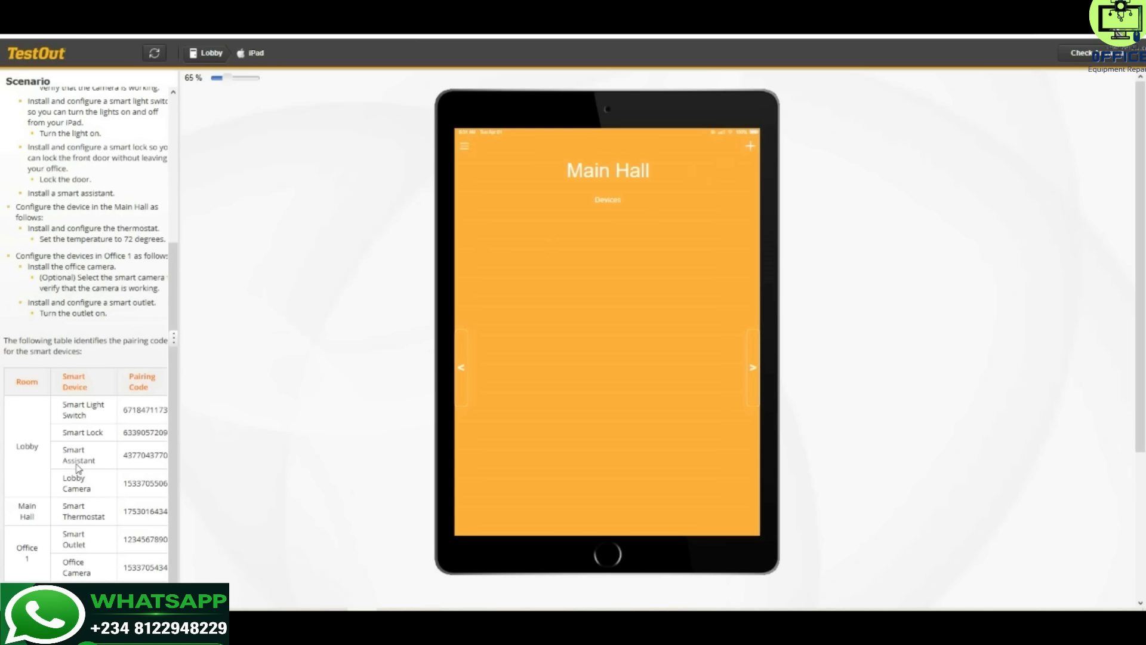
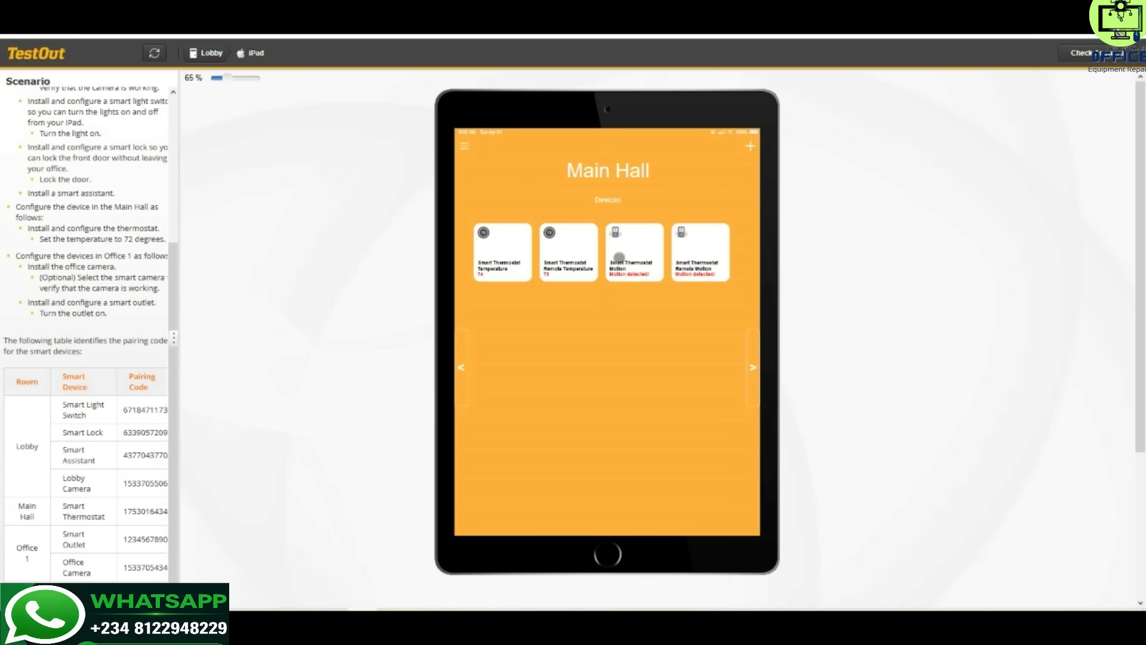
# Open the Main Hall thermostat's settings and set its cooling temperature to 72 degrees.
pyautogui.click(633, 273)
pyautogui.click(498, 263)
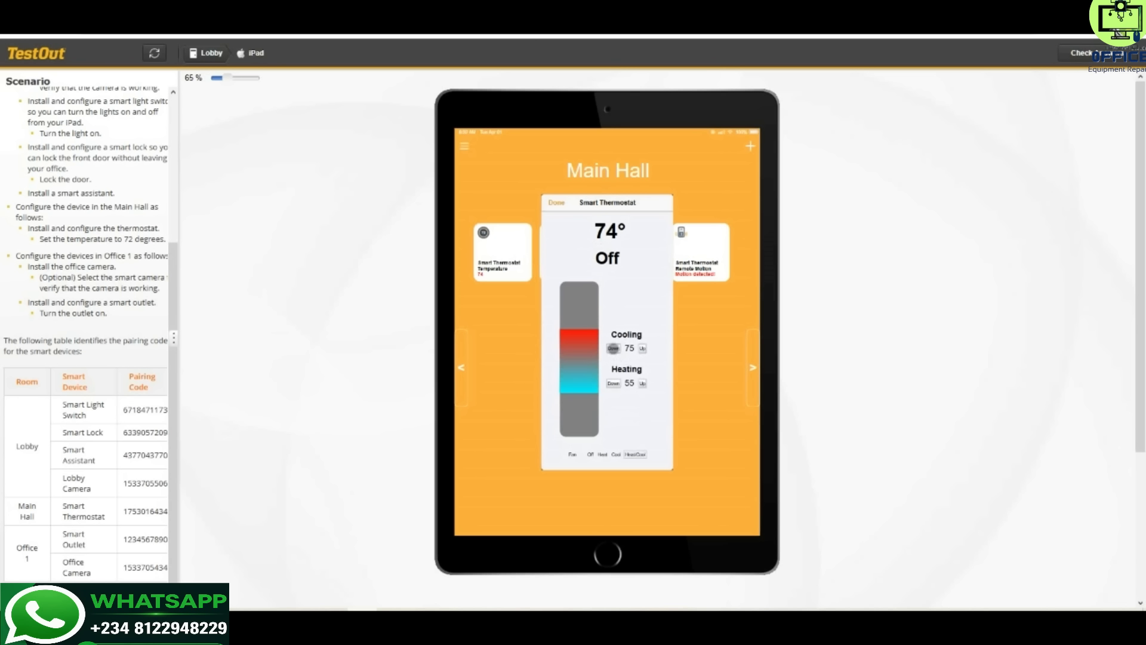
pyautogui.click(614, 348)
pyautogui.click(613, 348)
pyautogui.click(613, 348)
pyautogui.click(613, 348)
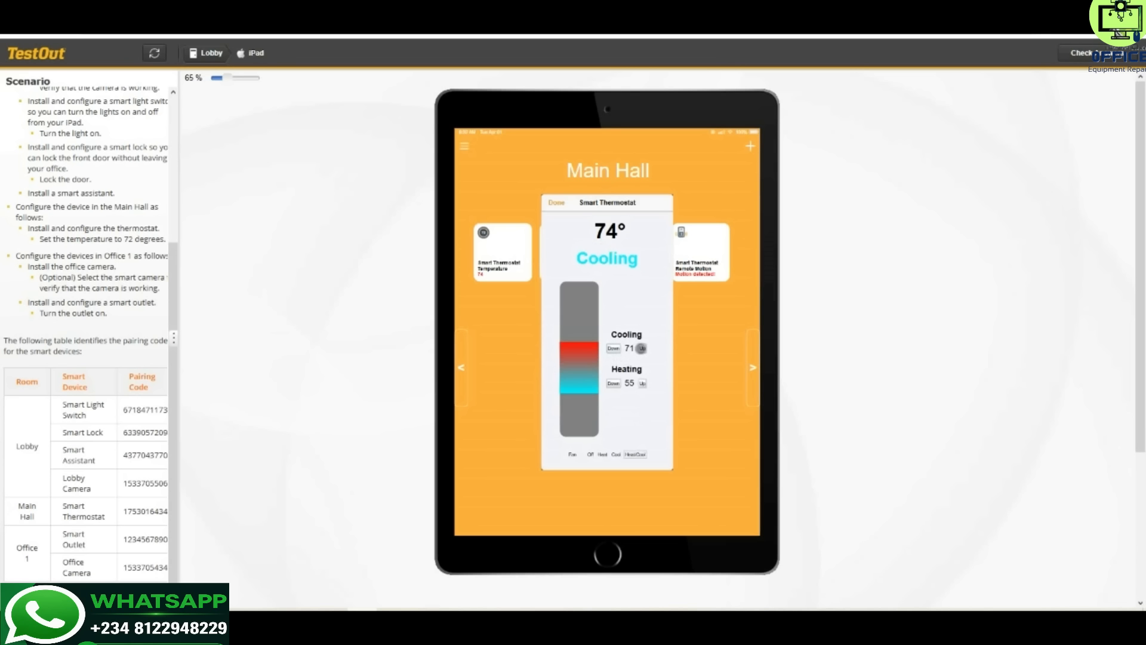
pyautogui.click(643, 348)
pyautogui.click(554, 203)
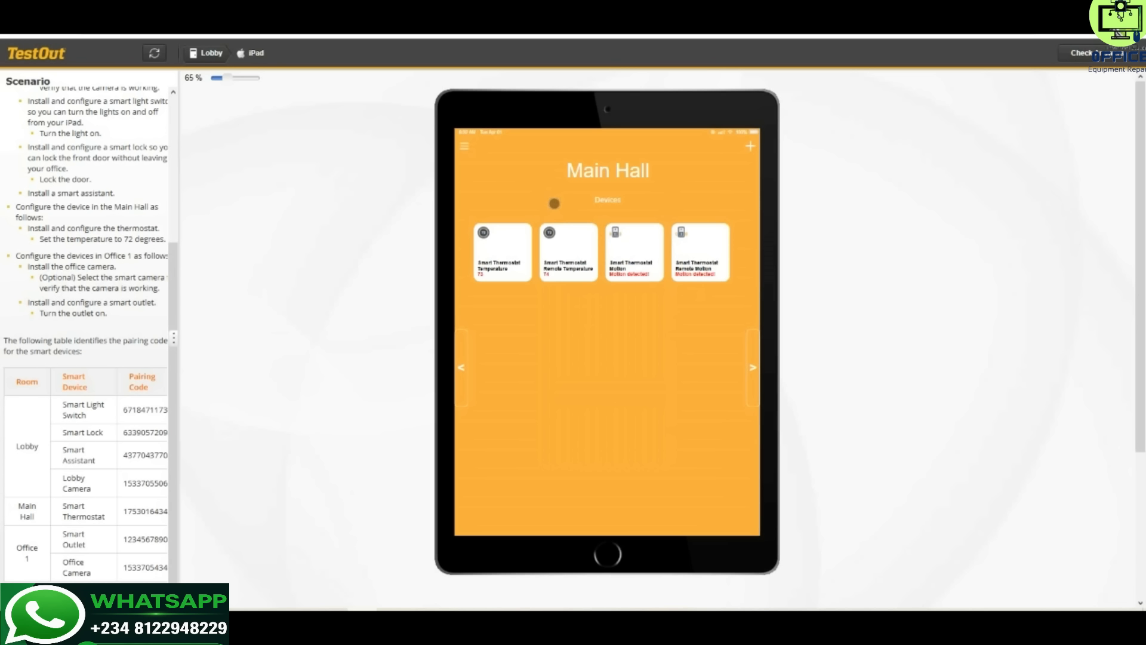
pyautogui.click(689, 255)
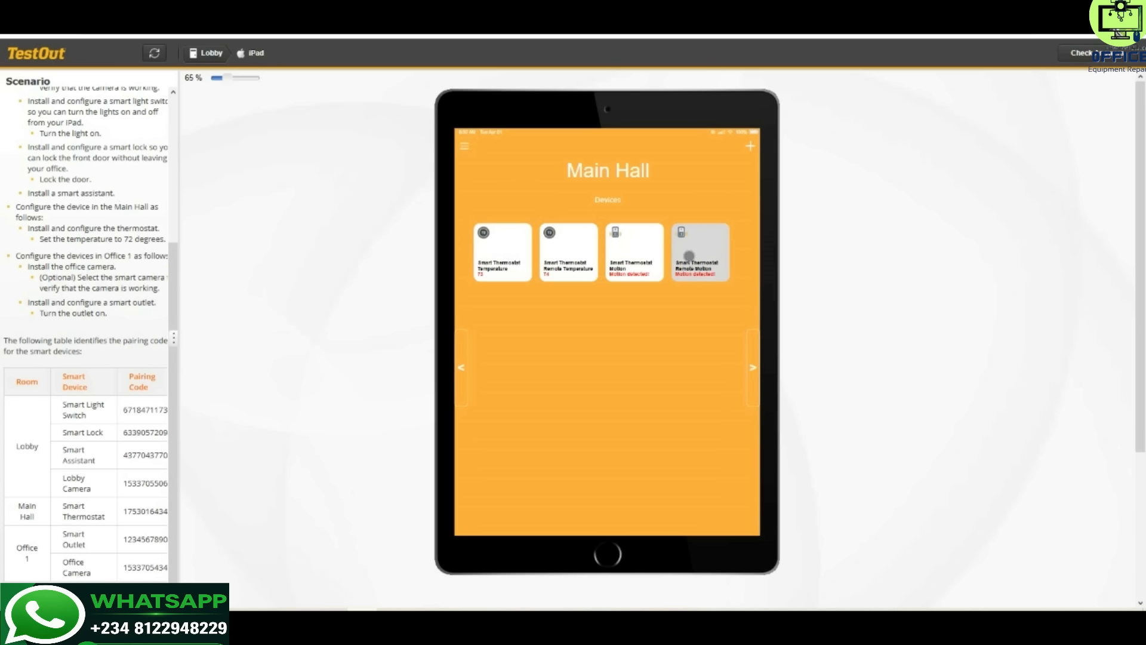
# Switch to the Office 1 room, copy the Office Camera's pairing code and start adding a device with Office Camera selected.
pyautogui.click(754, 386)
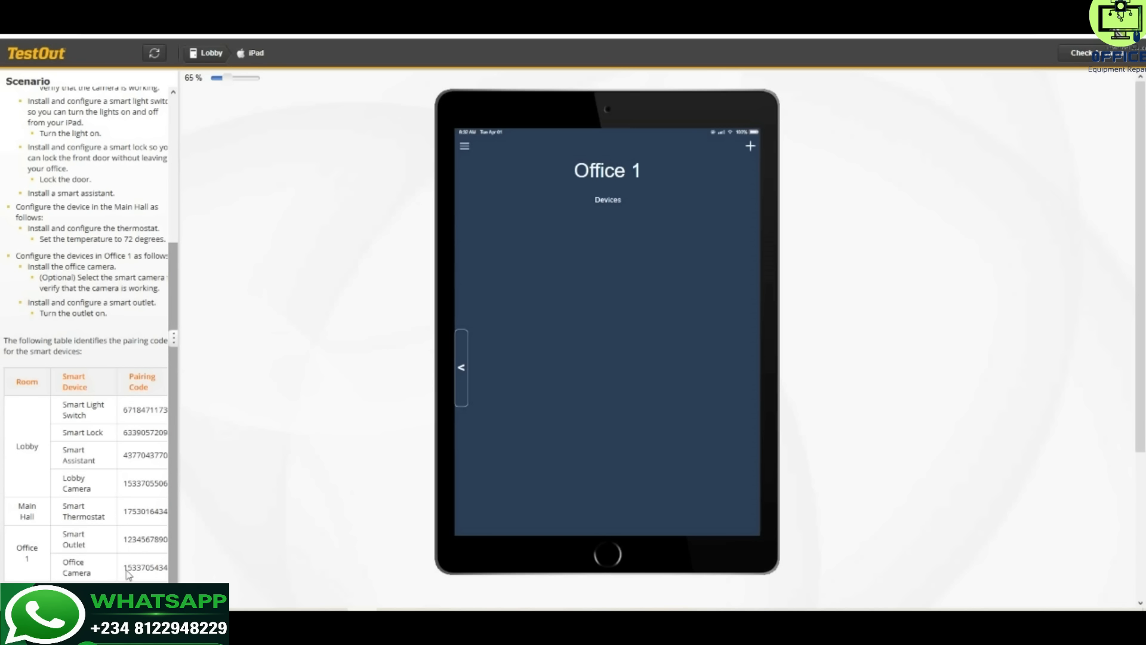
pyautogui.moveTo(125, 570); pyautogui.dragTo(161, 568)
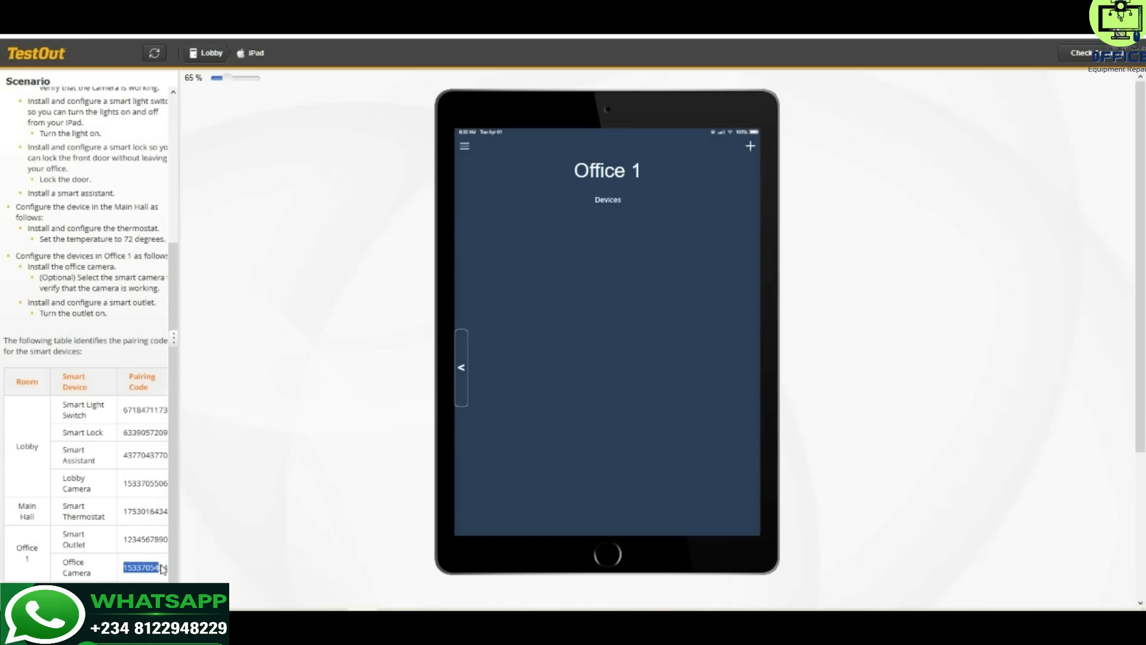
pyautogui.hotkey('ctrl', 'c')
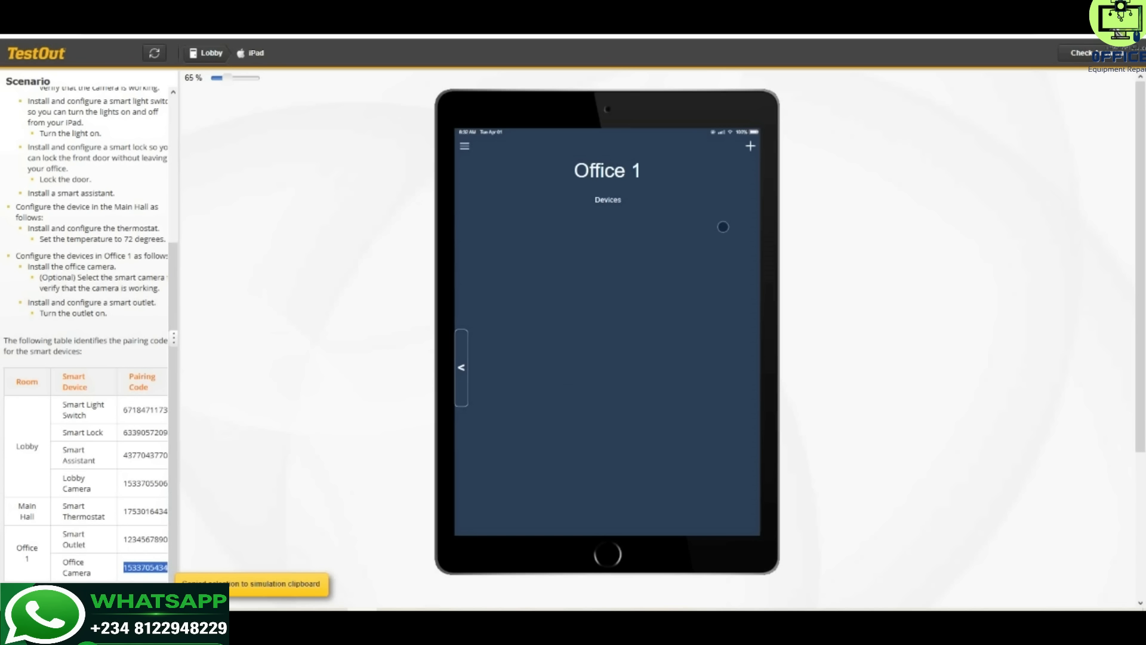
pyautogui.click(747, 153)
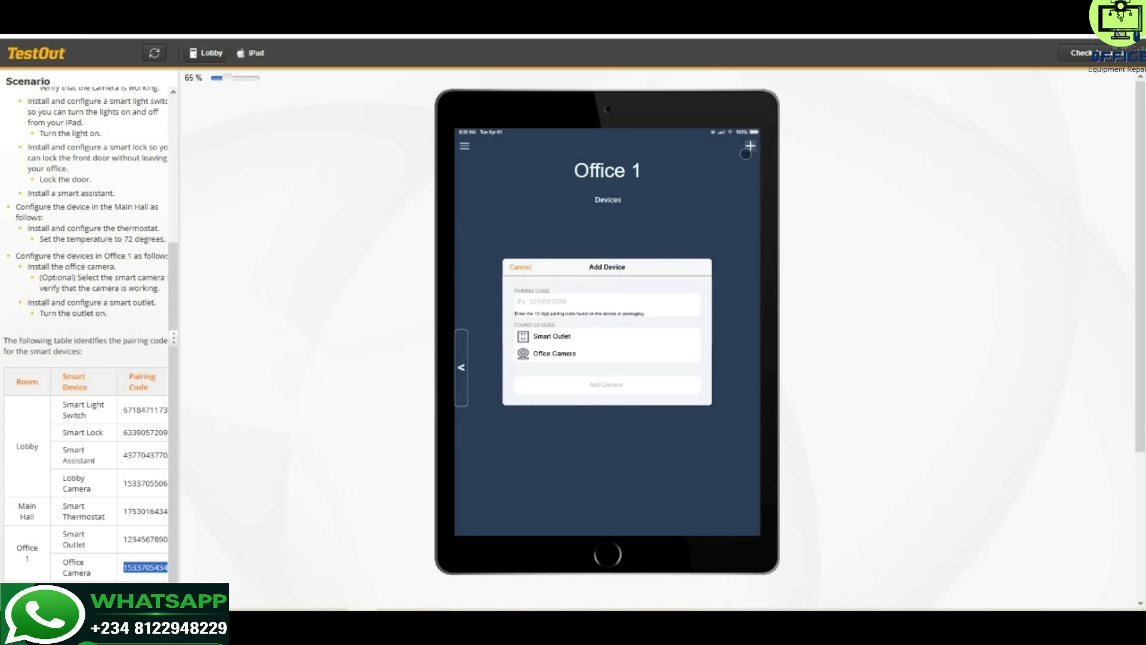
pyautogui.click(541, 354)
# Try to paste the Office Camera's pairing code, and clear the faulty entry from the pairing code field.
pyautogui.click(553, 301)
pyautogui.hotkey('ctrl', 'v')
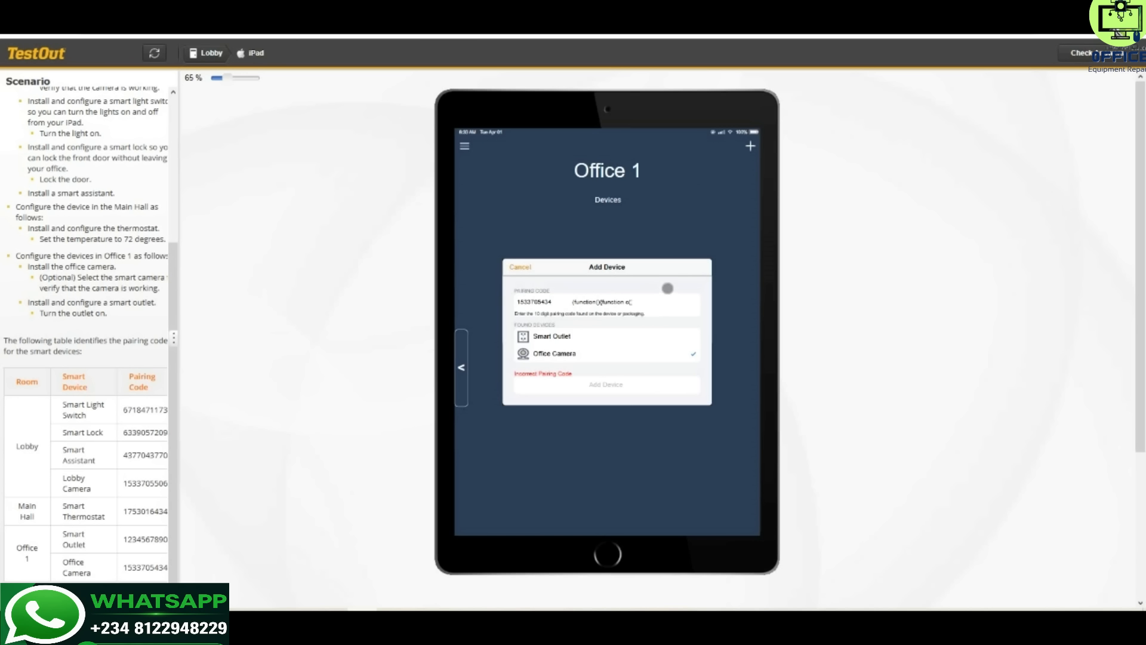
pyautogui.click(643, 302)
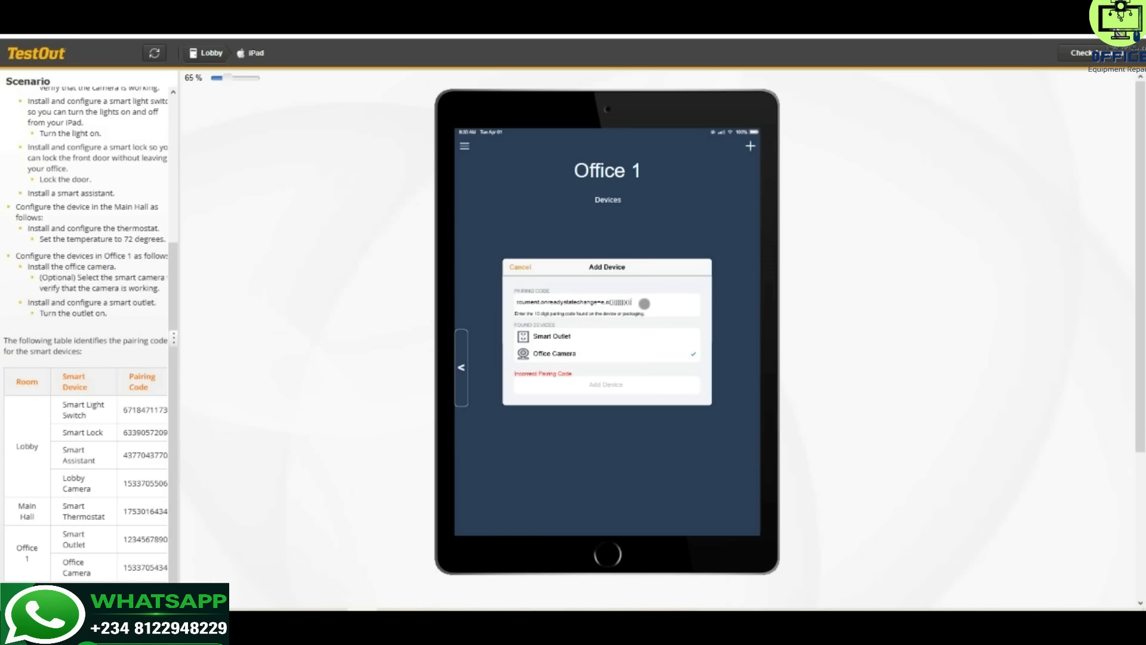
pyautogui.press('BackSpace')
pyautogui.press('BackSpace')
pyautogui.press('BackSpace')
pyautogui.press('BackSpace')
pyautogui.press('BackSpace')
pyautogui.press('BackSpace')
pyautogui.press('BackSpace')
pyautogui.press('BackSpace')
pyautogui.press('BackSpace')
pyautogui.press('BackSpace')
pyautogui.press('BackSpace')
pyautogui.press('BackSpace')
pyautogui.press('BackSpace')
pyautogui.press('BackSpace')
pyautogui.press('BackSpace')
pyautogui.press('BackSpace')
pyautogui.press('BackSpace')
pyautogui.press('BackSpace')
pyautogui.press('BackSpace')
pyautogui.press('BackSpace')
pyautogui.press('BackSpace')
pyautogui.press('BackSpace')
pyautogui.press('BackSpace')
pyautogui.press('BackSpace')
pyautogui.press('BackSpace')
pyautogui.press('BackSpace')
pyautogui.press('BackSpace')
pyautogui.press('BackSpace')
pyautogui.press('BackSpace')
pyautogui.press('BackSpace')
pyautogui.press('BackSpace')
pyautogui.press('BackSpace')
pyautogui.hotkey('ctrl', 'a')
pyautogui.press('BackSpace')
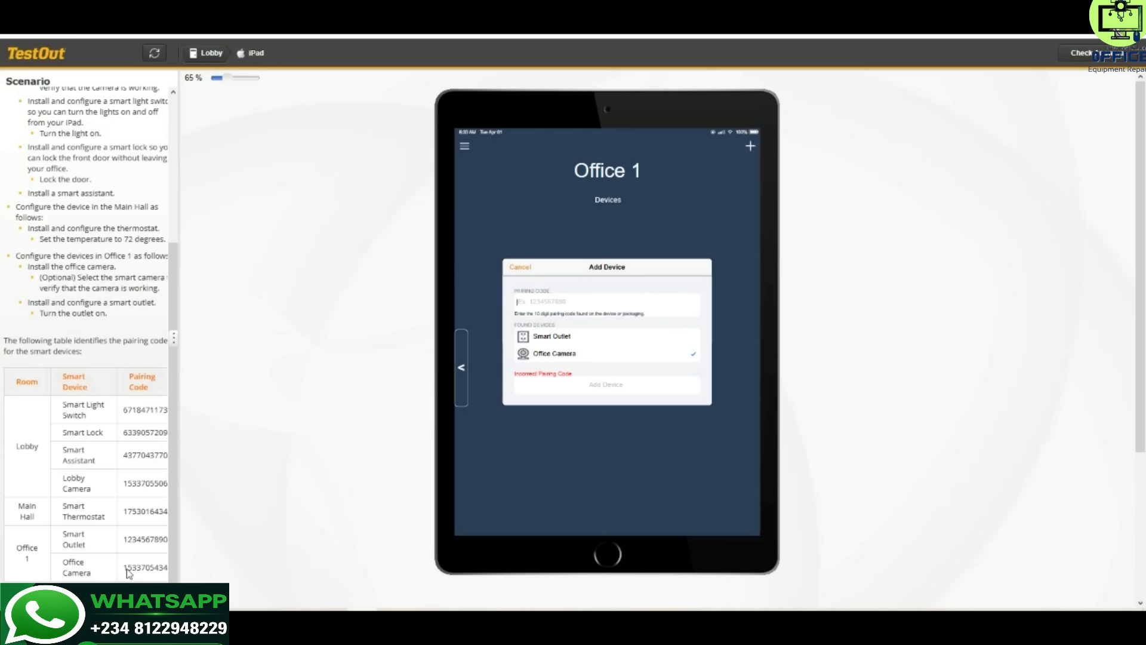
# Copy the Office Camera's pairing code again, enter it to add the camera to Office 1, and check its video feed.
pyautogui.moveTo(126, 570); pyautogui.dragTo(165, 572)
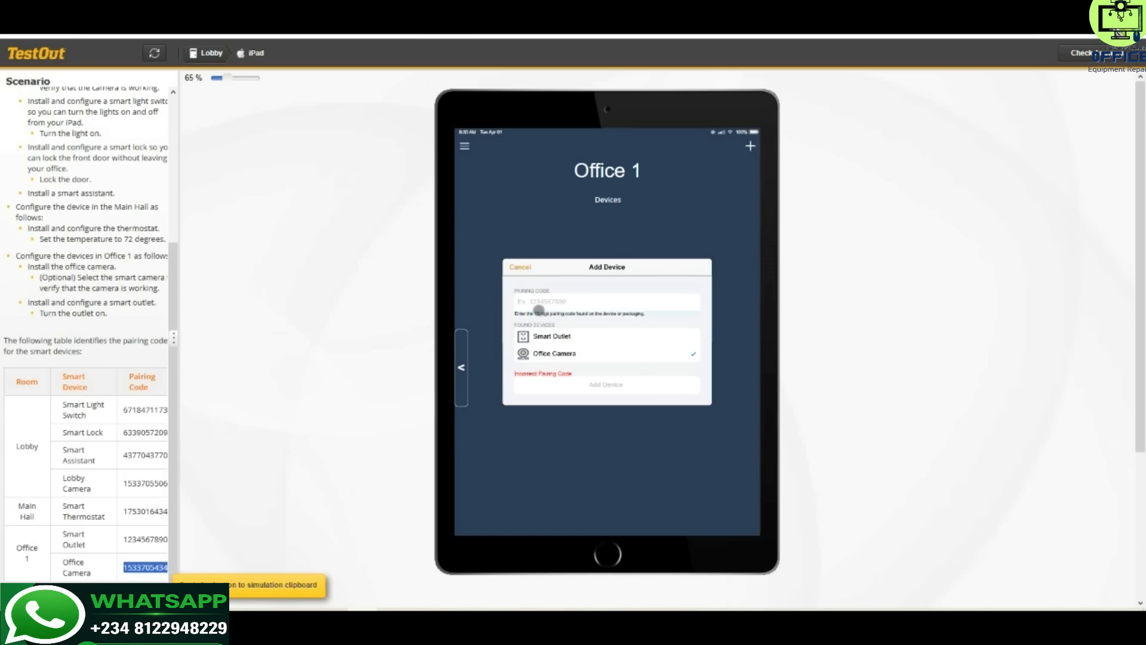
pyautogui.click(532, 299)
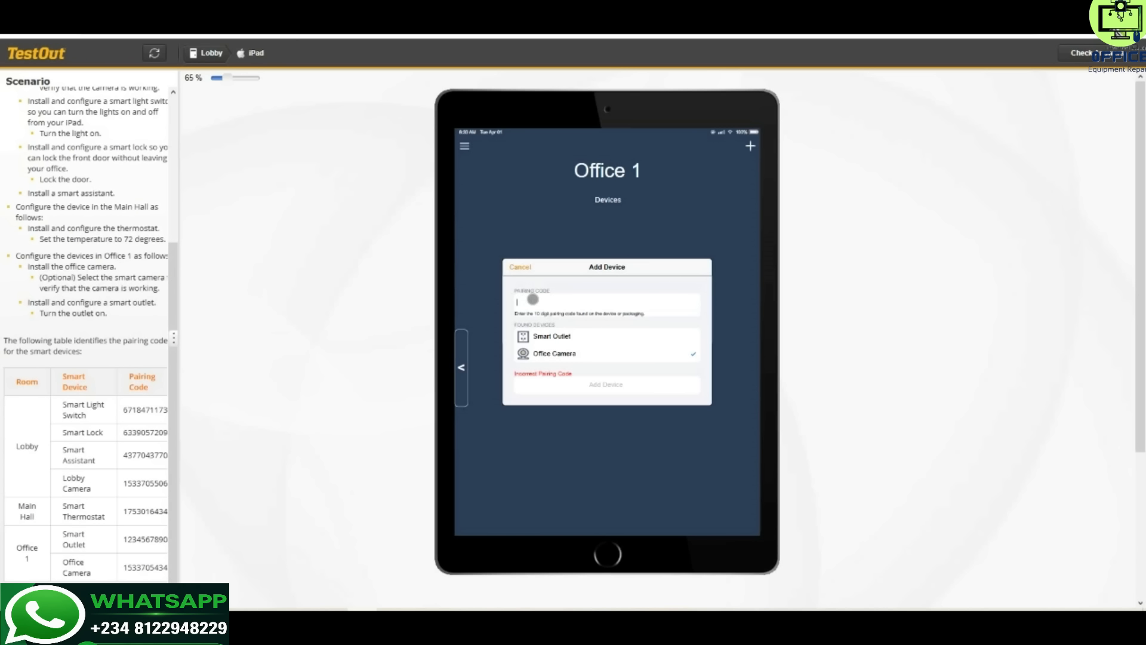
pyautogui.hotkey('ctrl', 'v')
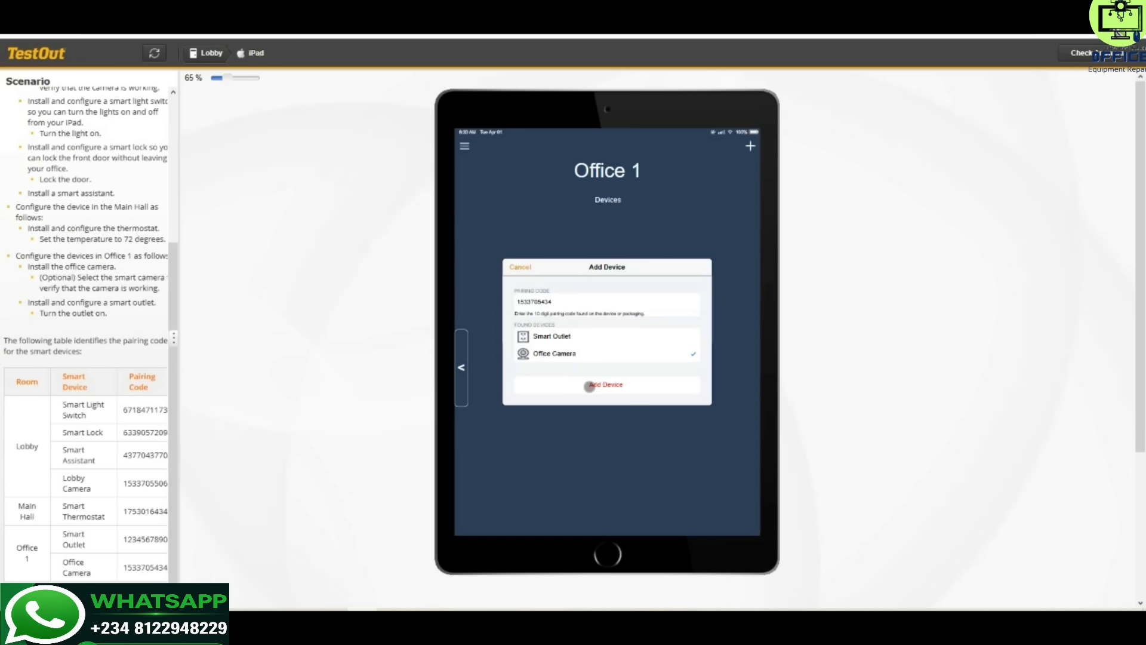
pyautogui.click(591, 385)
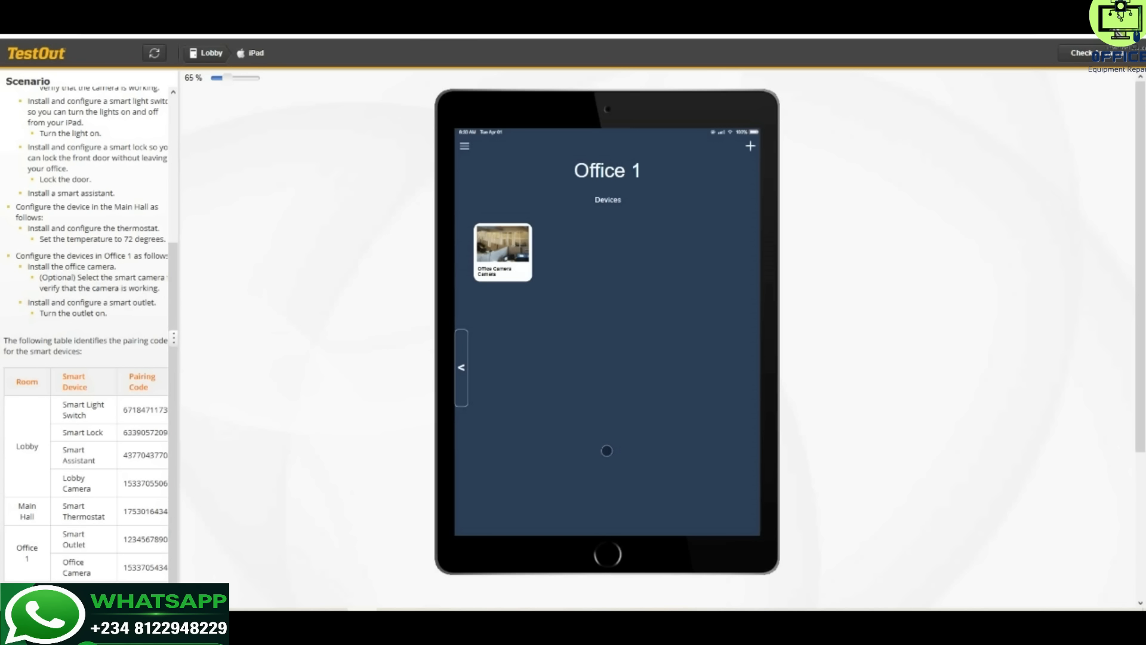
pyautogui.click(503, 251)
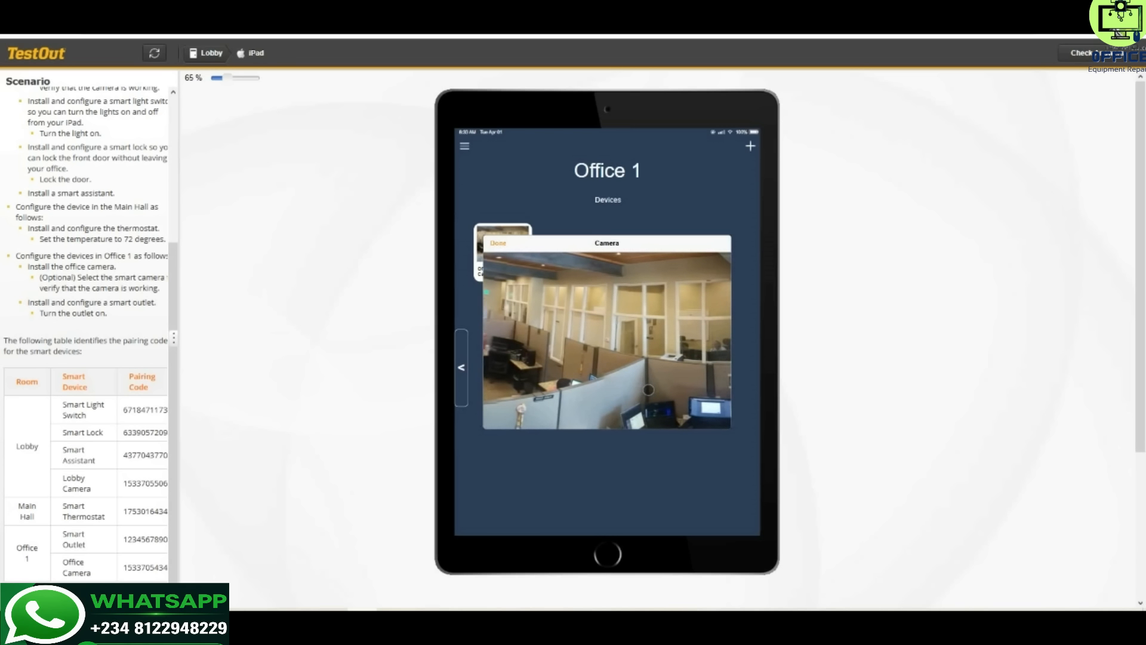
pyautogui.click(499, 246)
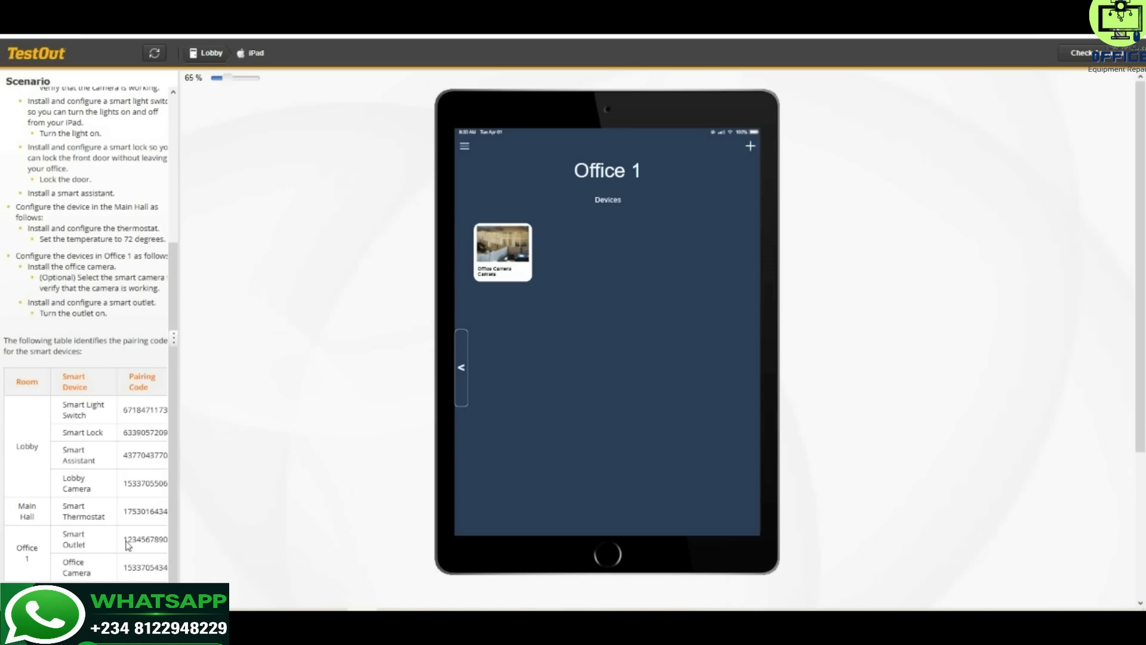
# Add the Smart Outlet to Office 1 using its pairing code copied from the scenario table.
pyautogui.moveTo(124, 541); pyautogui.dragTo(167, 540)
pyautogui.hotkey('ctrl', 'c')
pyautogui.click(750, 147)
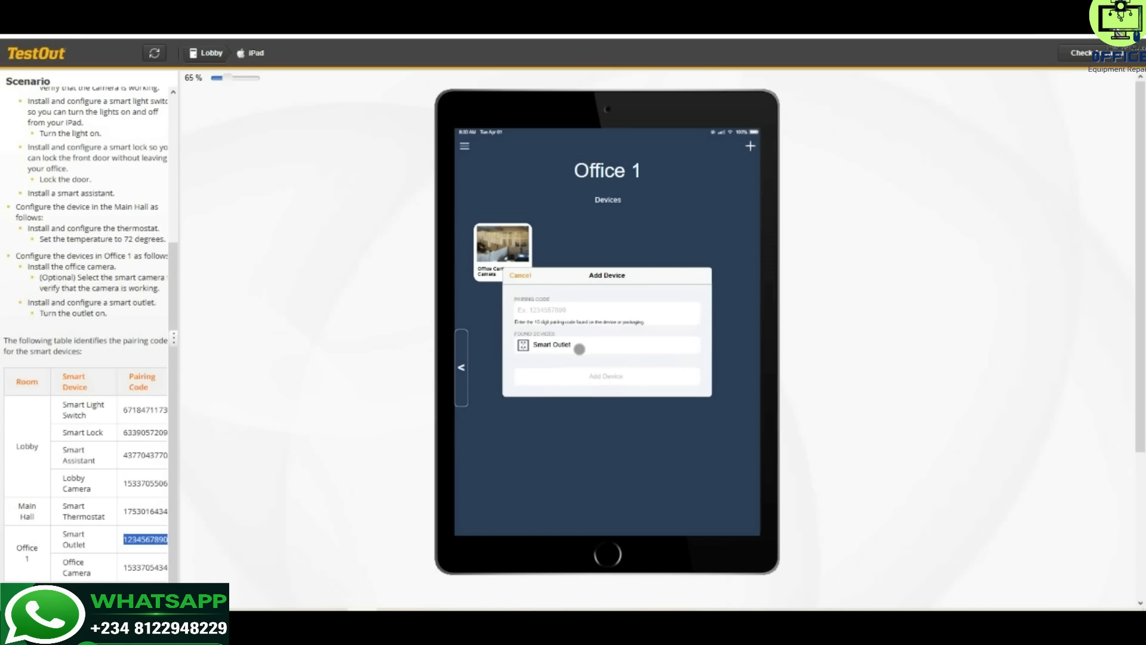
pyautogui.click(545, 308)
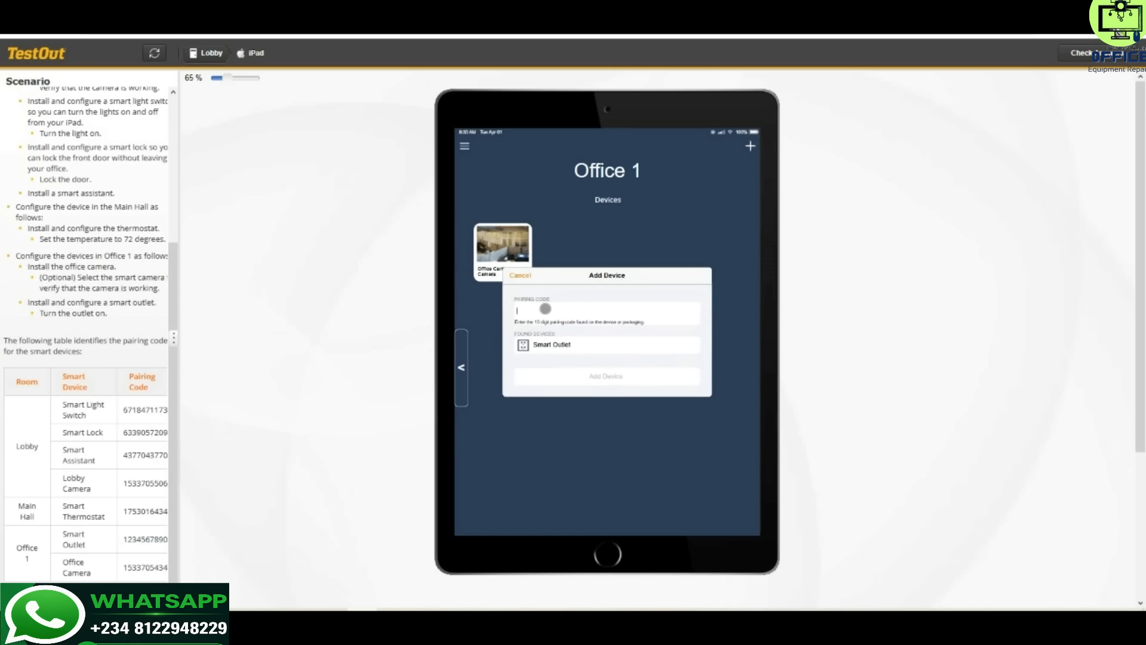
pyautogui.hotkey('ctrl', 'v')
pyautogui.click(557, 348)
pyautogui.click(605, 377)
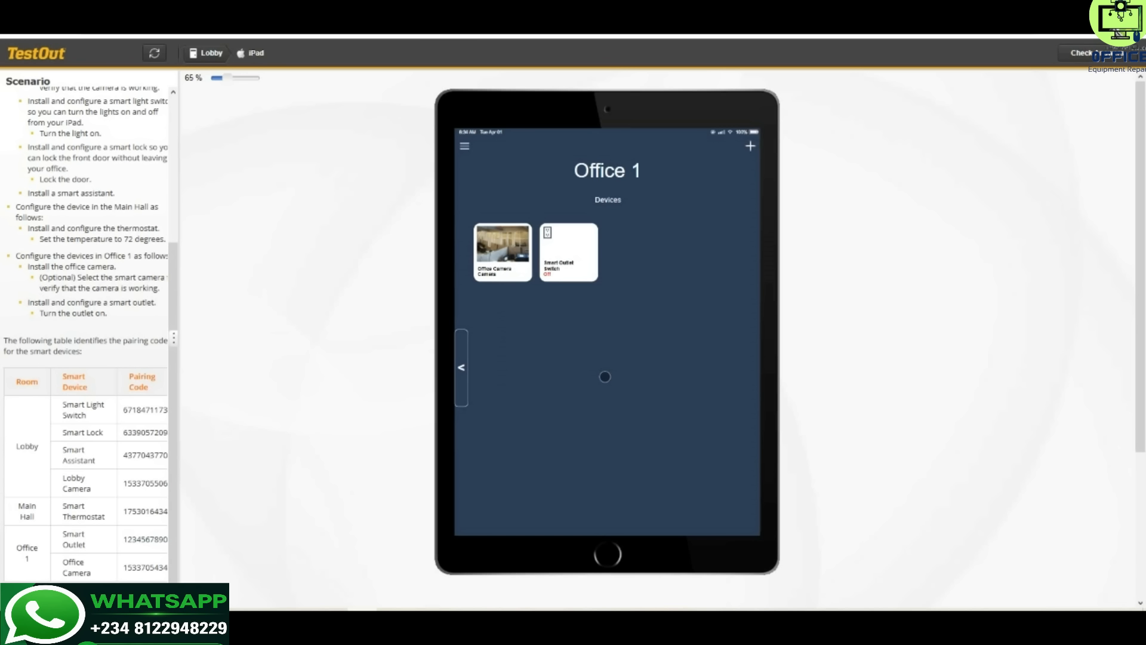
# Go back through the rooms to the Lobby and check the Lobby Camera's video feed.
pyautogui.scroll(1, 173, 258)
pyautogui.scroll(-1, 176, 256)
pyautogui.click(464, 369)
pyautogui.click(464, 369)
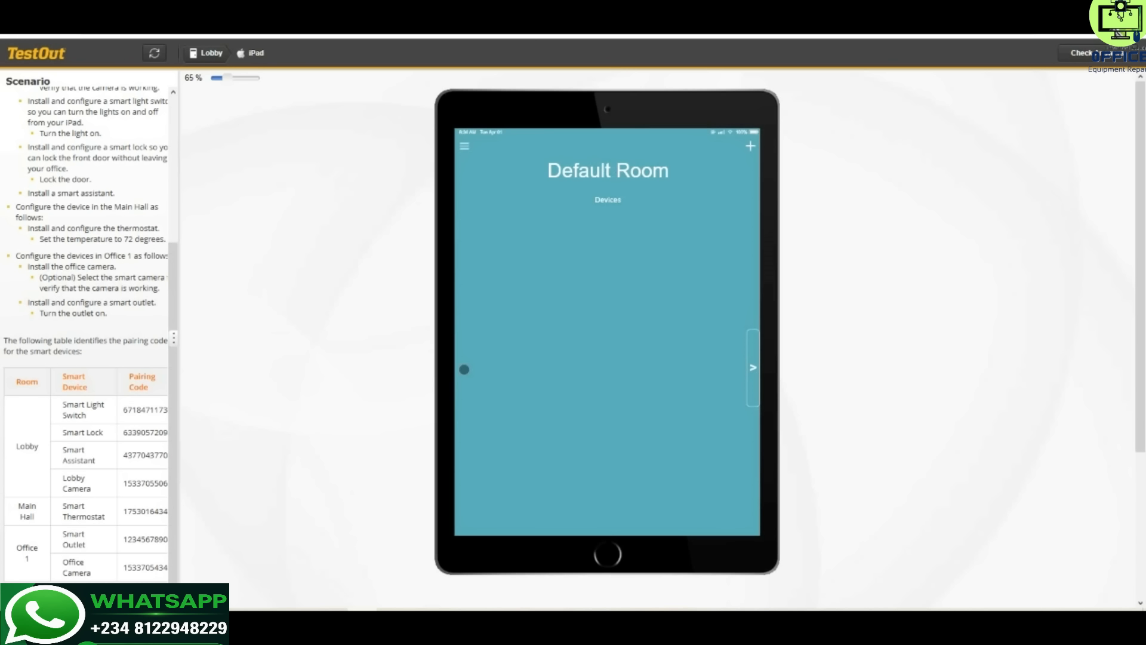
pyautogui.click(753, 367)
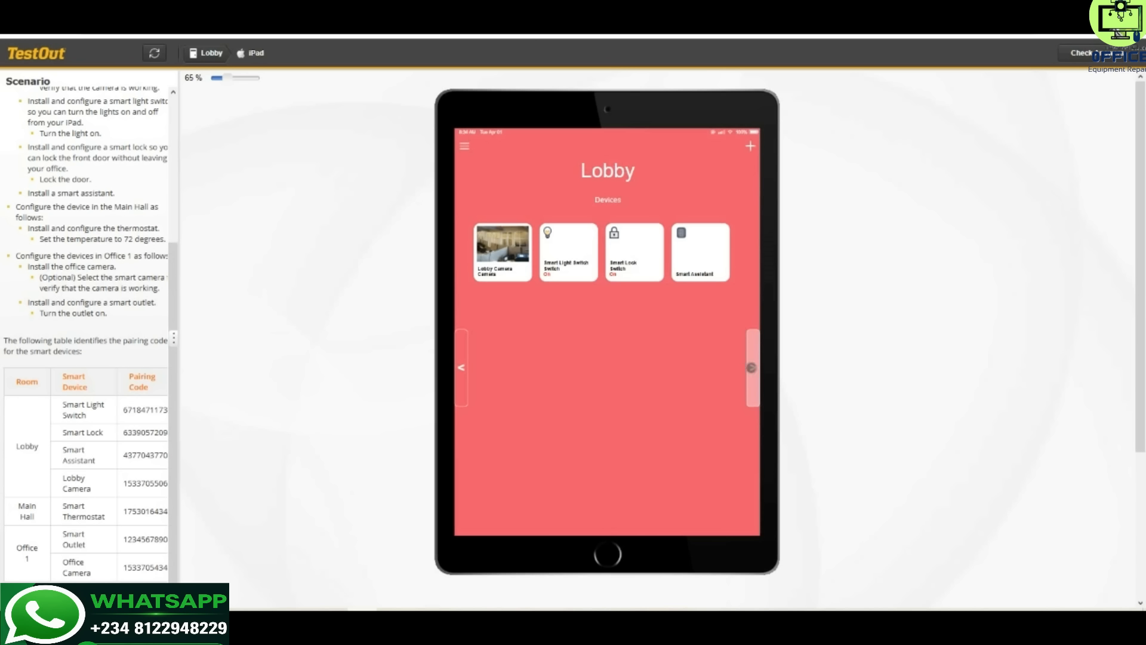
pyautogui.click(509, 249)
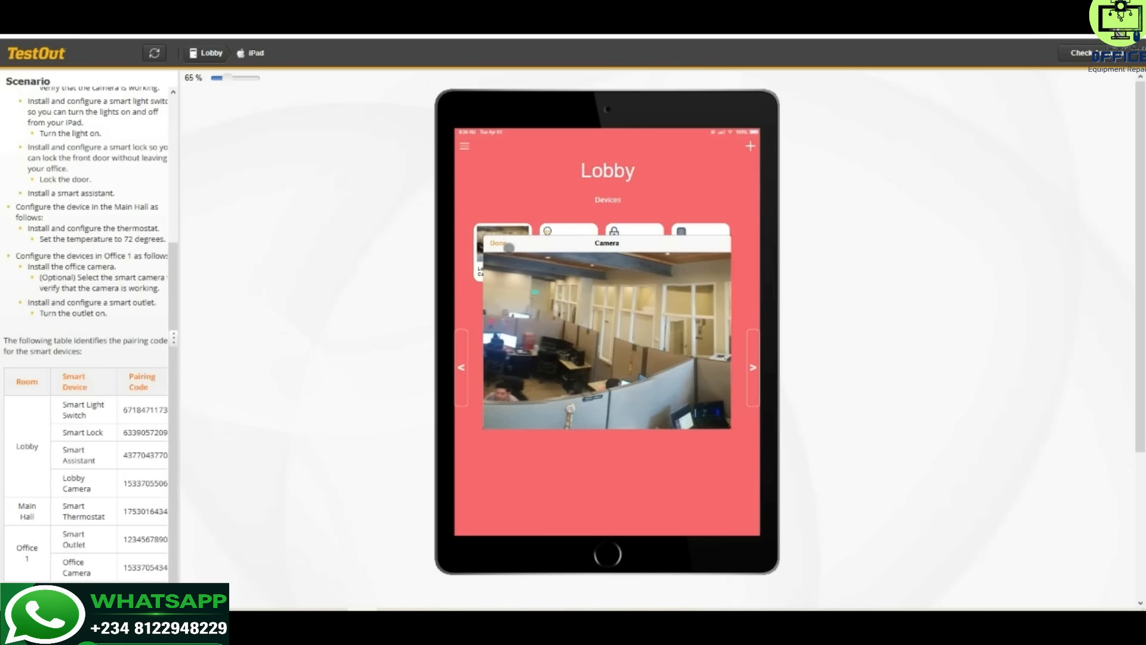
pyautogui.click(498, 243)
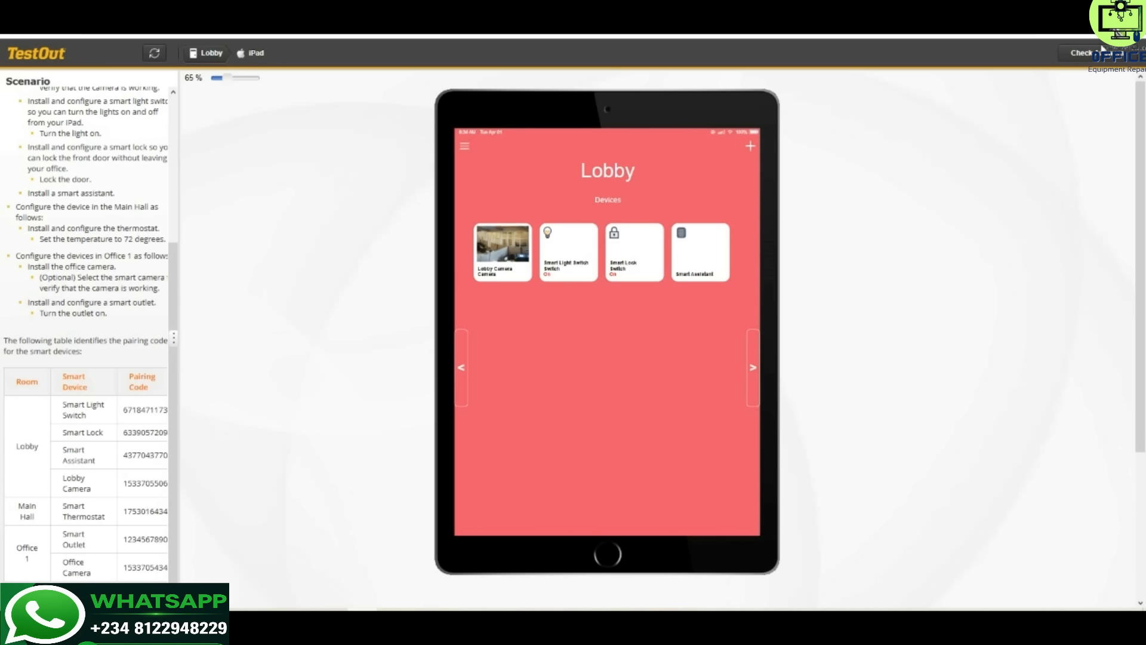
# Check the lab answers and show the details for configuring the smart devices in Office 1.
pyautogui.click(1080, 53)
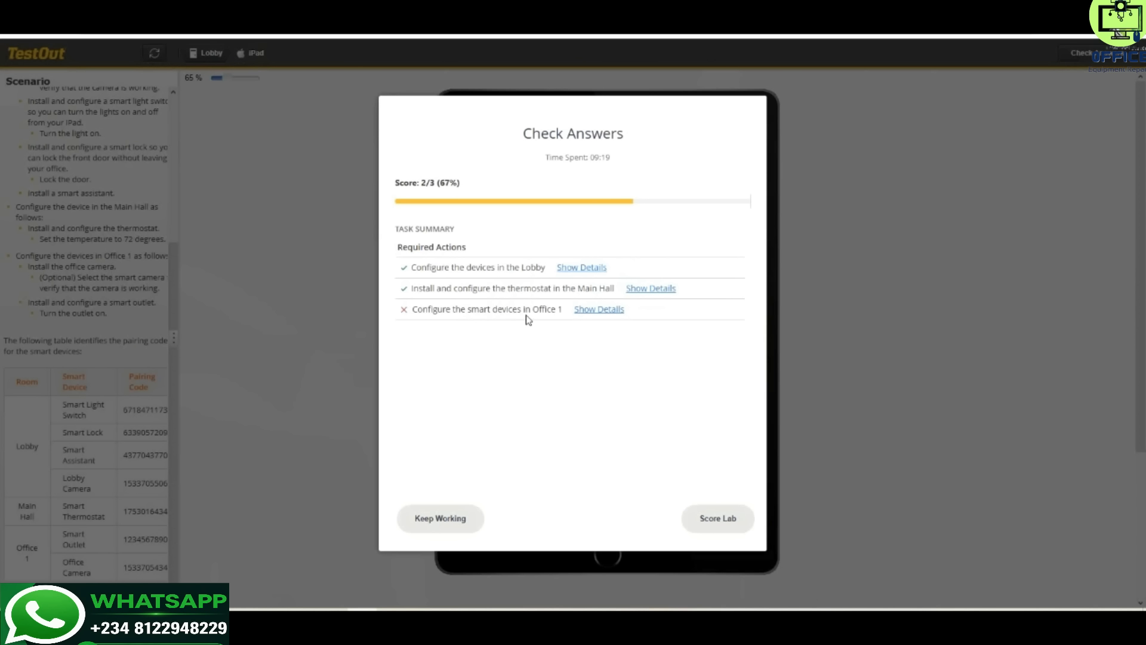
pyautogui.click(588, 309)
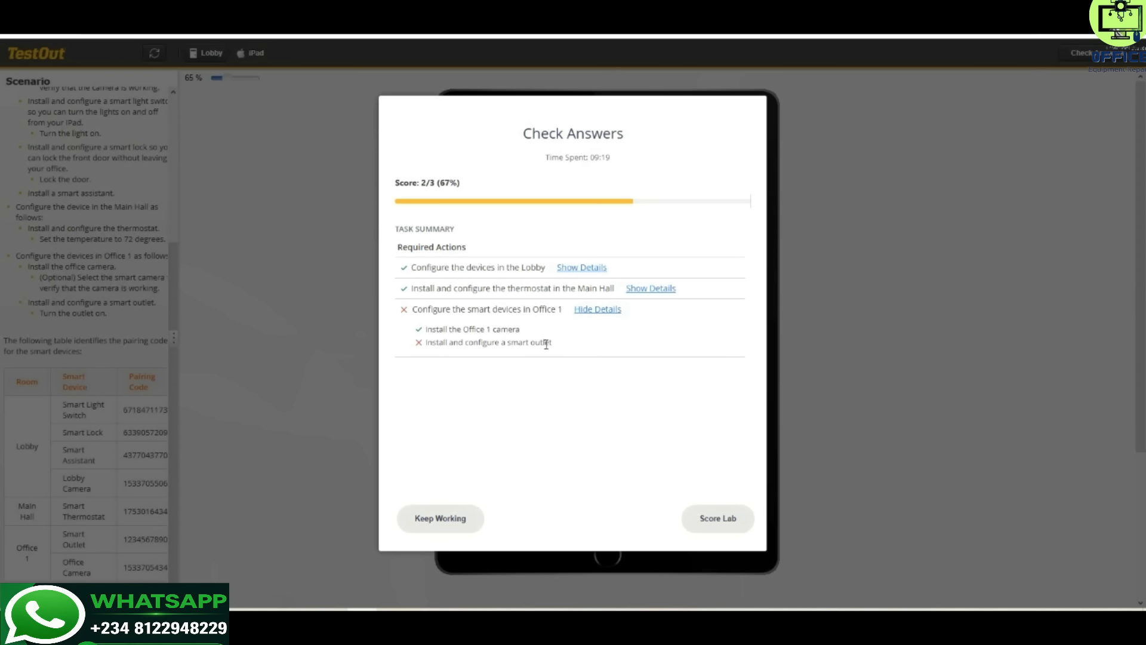
# Resume working on the lab, go to the Office 1 room and turn the Smart Outlet on.
pyautogui.click(418, 522)
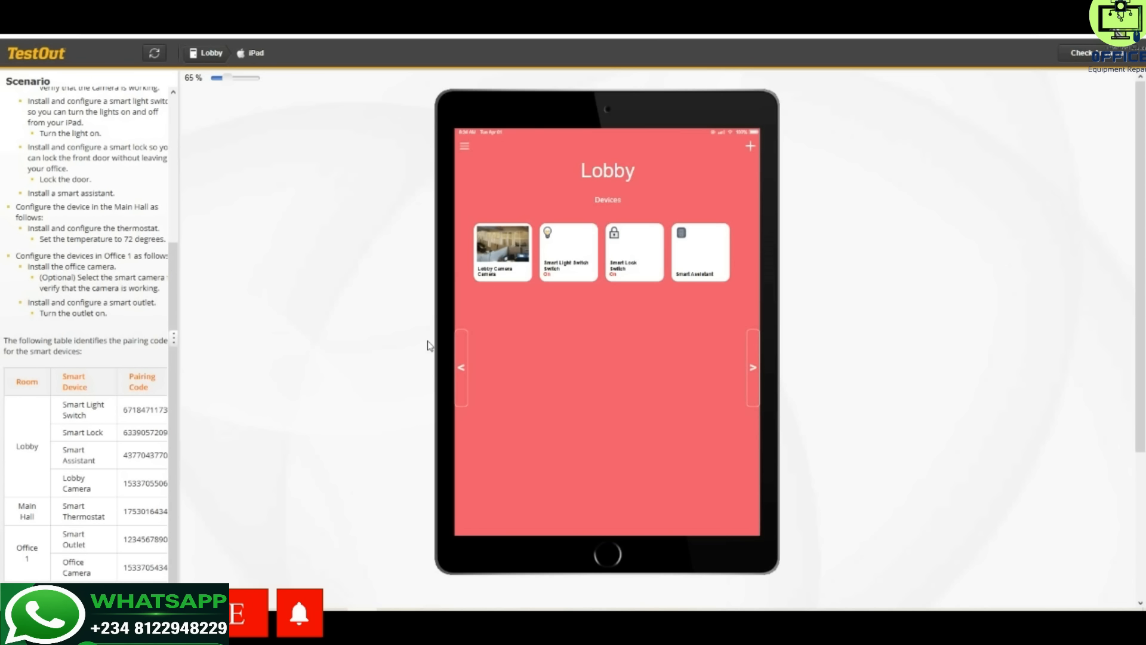
pyautogui.click(753, 367)
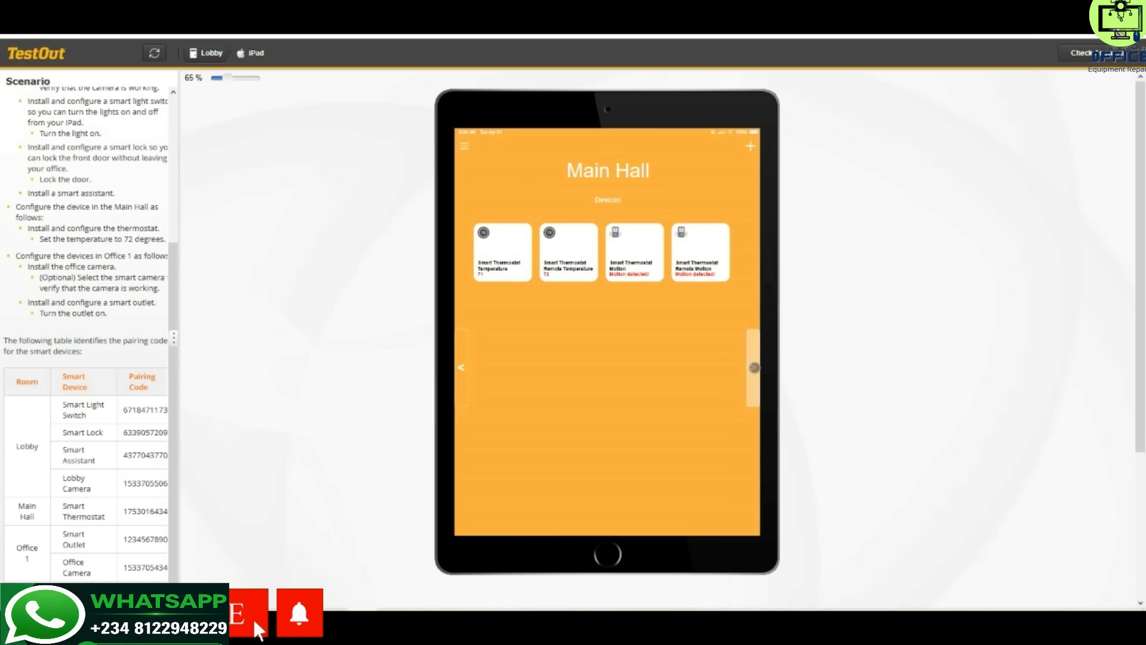
pyautogui.click(754, 368)
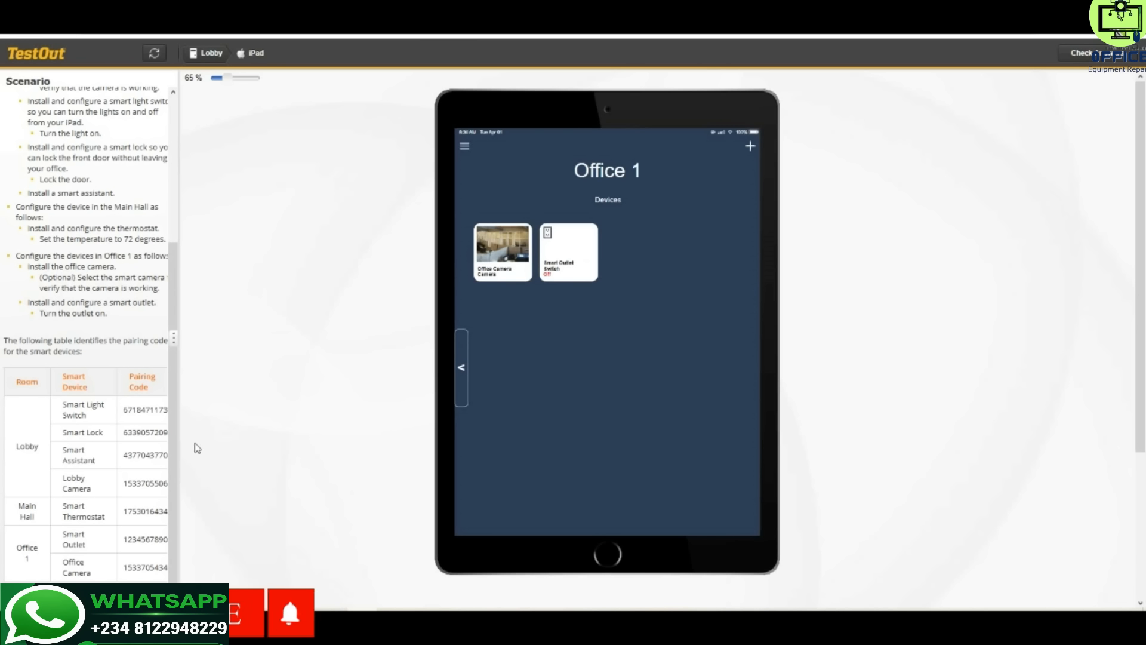
pyautogui.scroll(3, 103, 285)
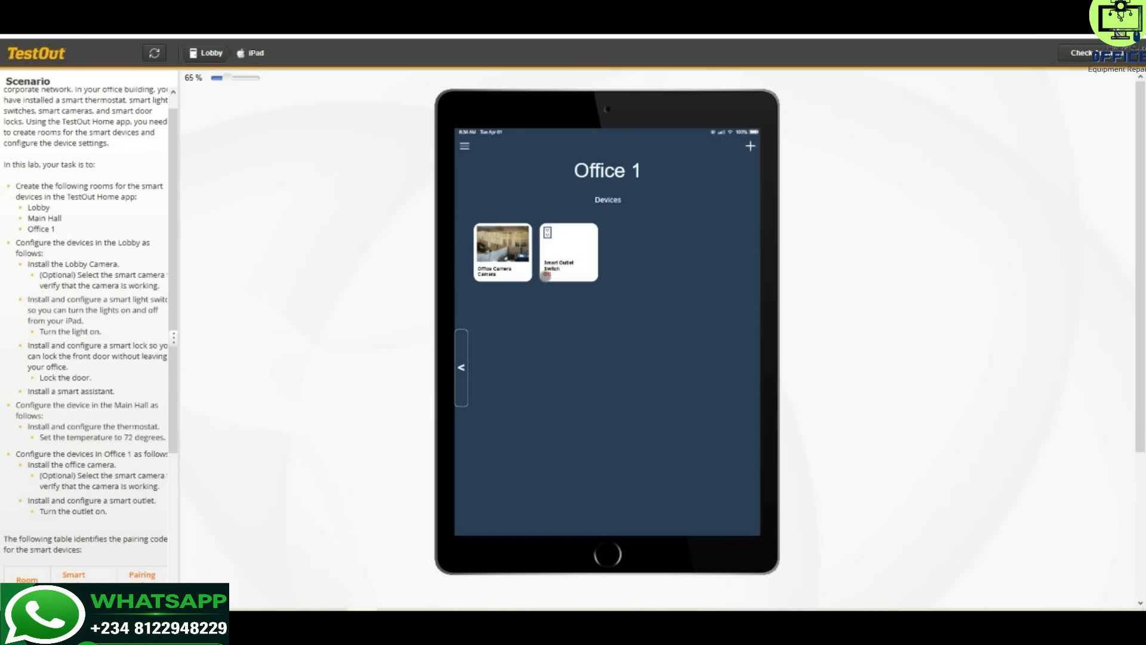
pyautogui.click(546, 273)
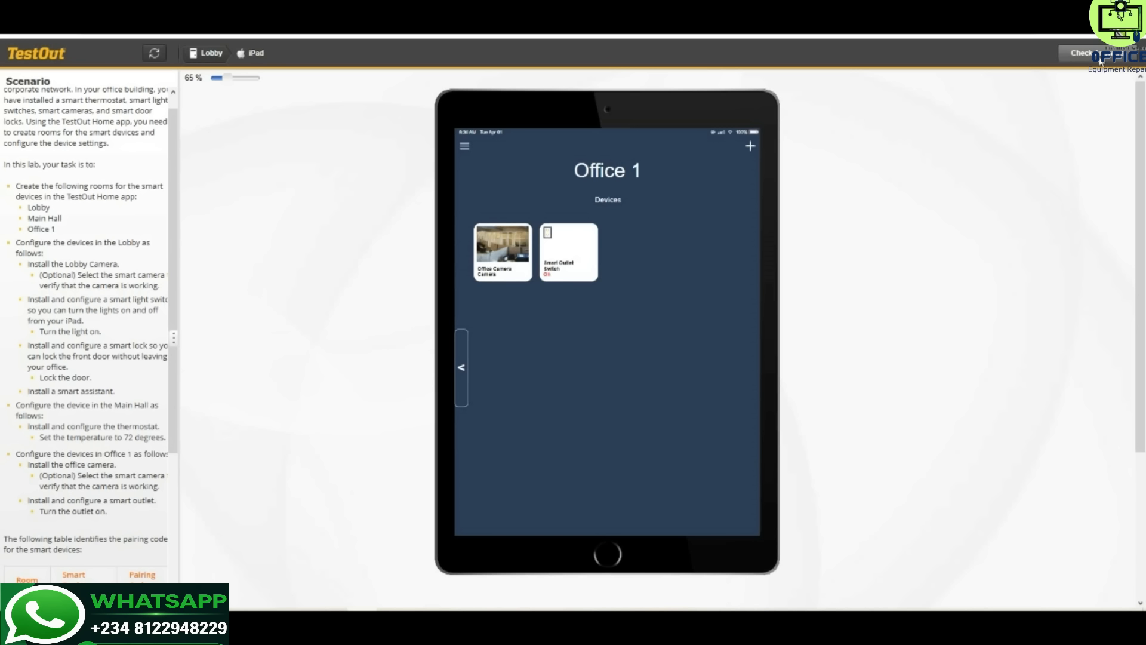
# Check the lab answers again and submit the lab for scoring.
pyautogui.click(1078, 53)
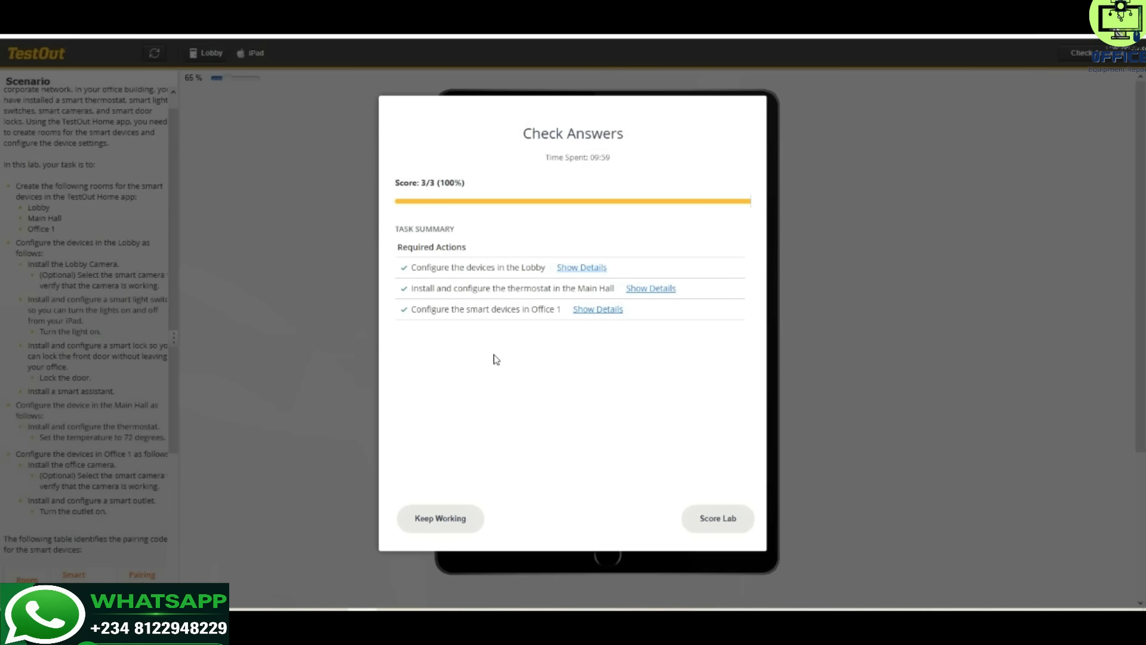
pyautogui.click(718, 519)
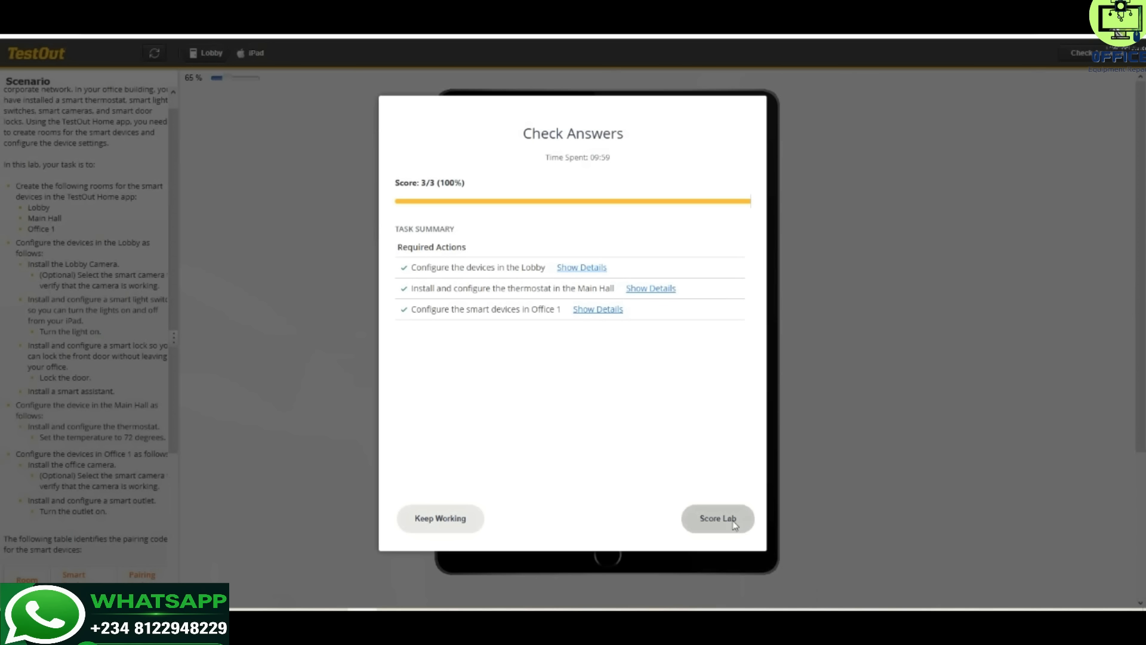